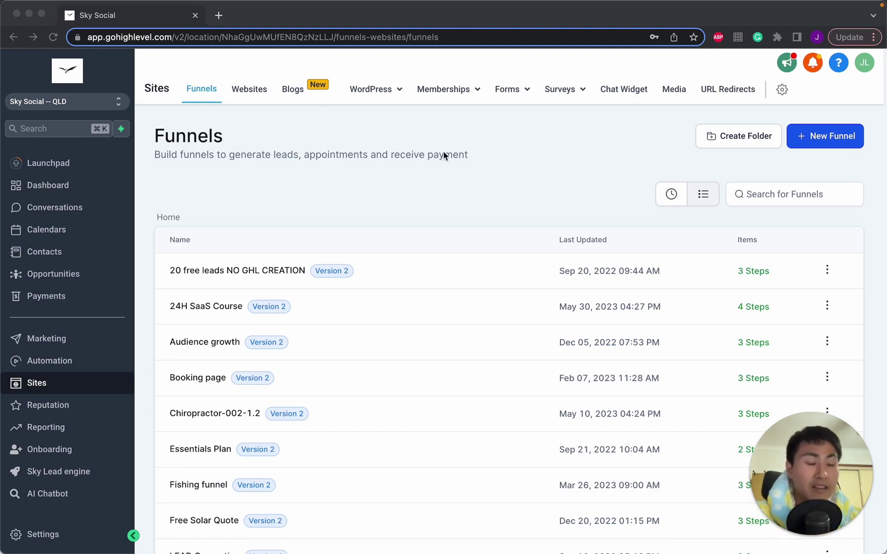
- Start a new funnel built from a template and continue to the Template Library
left_click(825, 139)
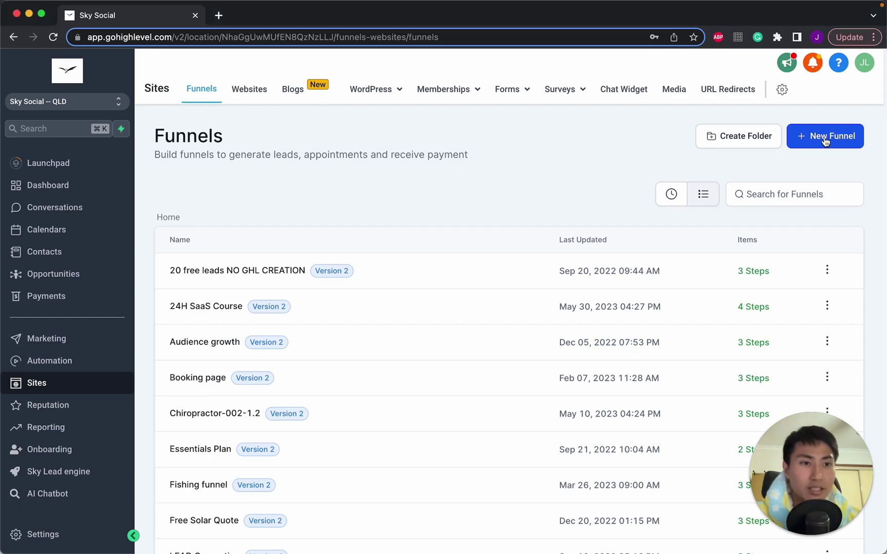
left_click(825, 139)
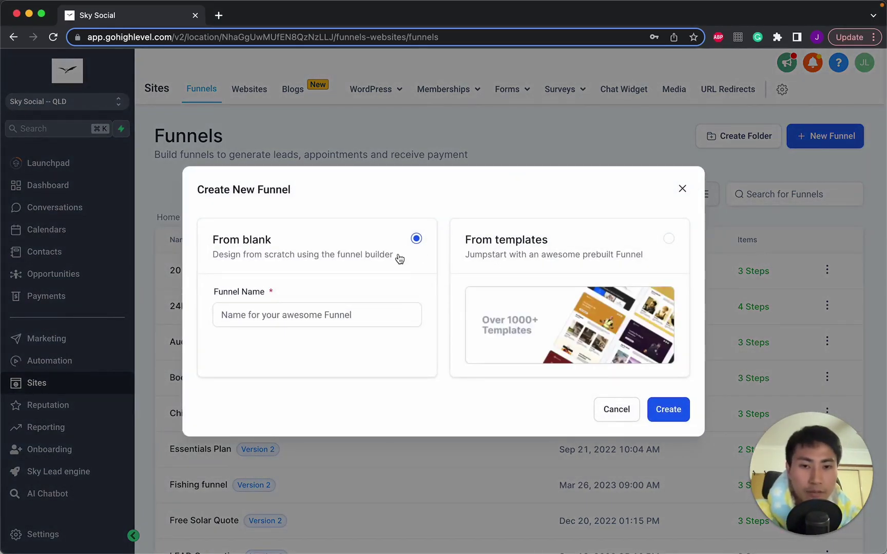
left_click(665, 252)
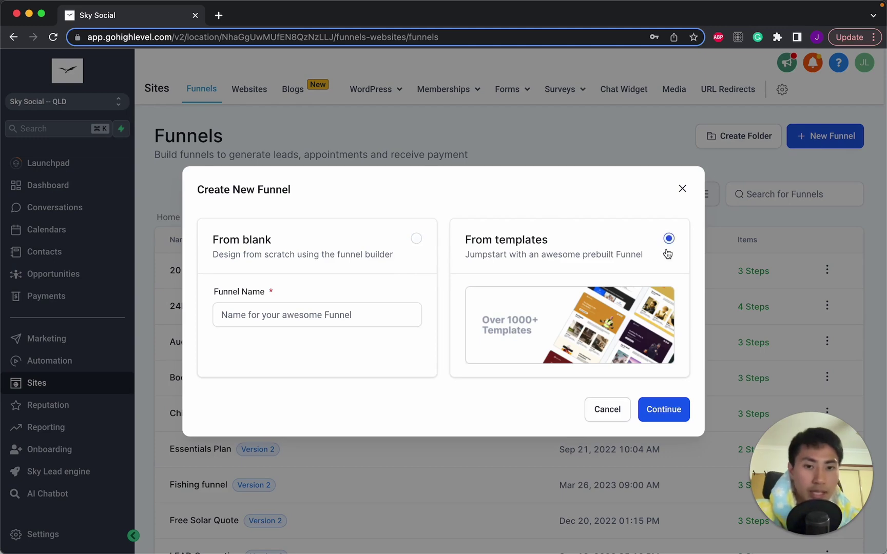
left_click(661, 413)
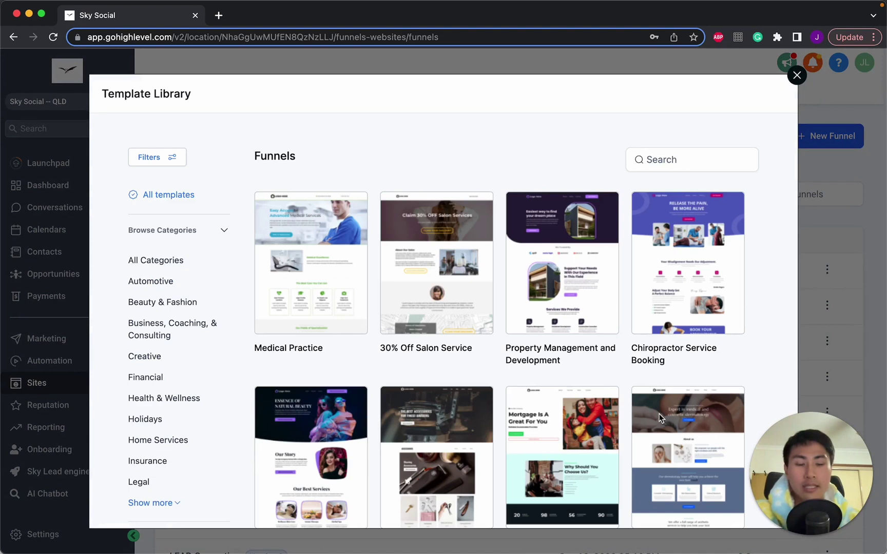
- Search the Template Library for 'chiro' to find Chiropractic Therapy Bookings
mouse_move(651, 306)
left_click(693, 157)
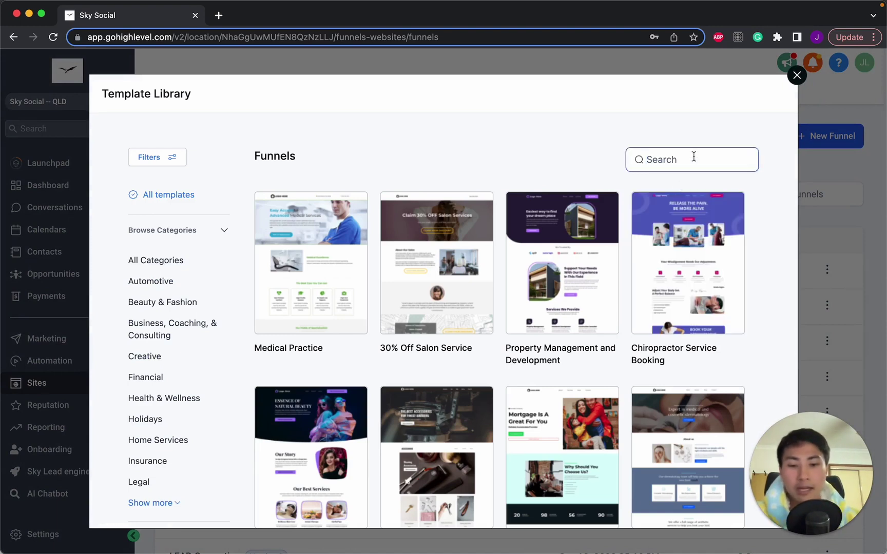
type("chir")
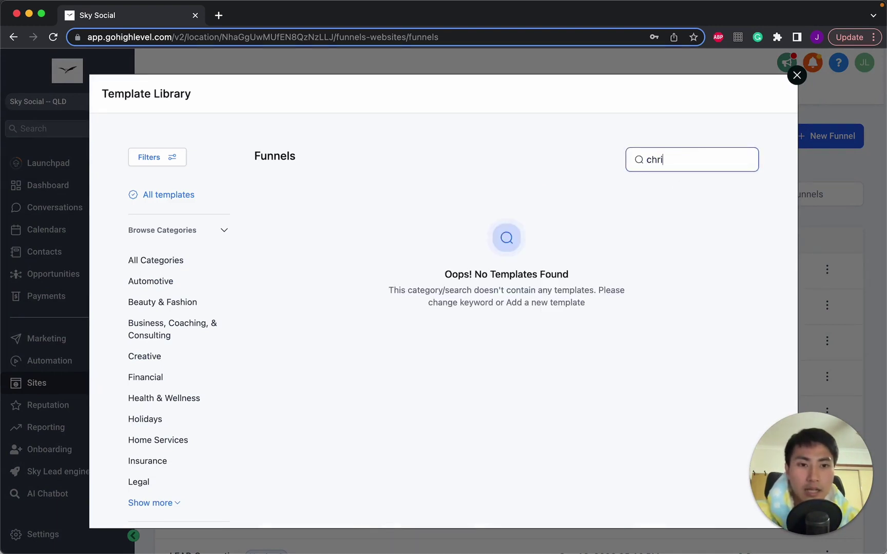
key("BackSpace")
key("BackSpace")
type("irop")
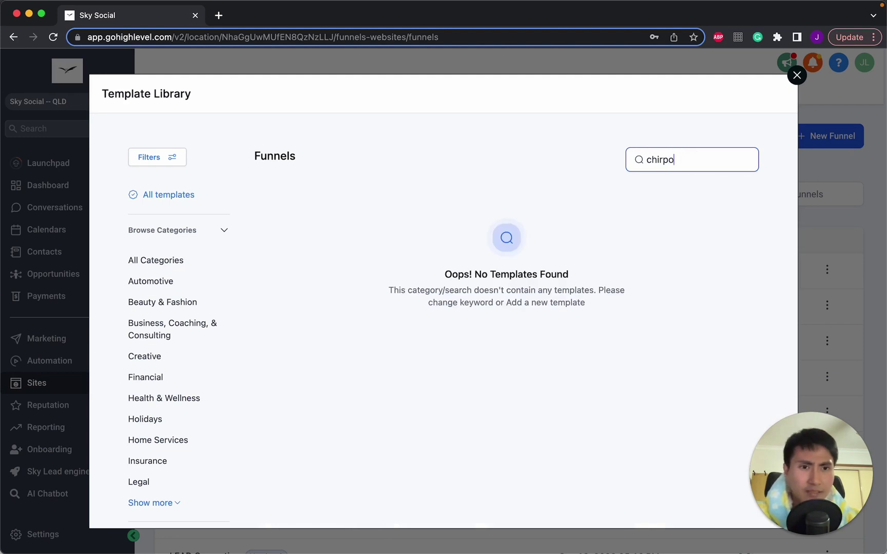
key("BackSpace")
key("BackSpace")
key("BackSpace")
type("ro")
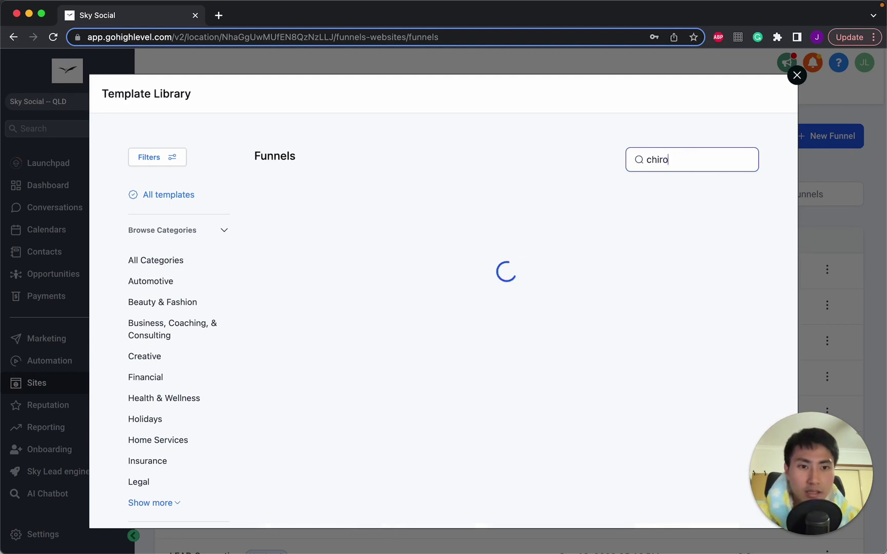
mouse_move(662, 351)
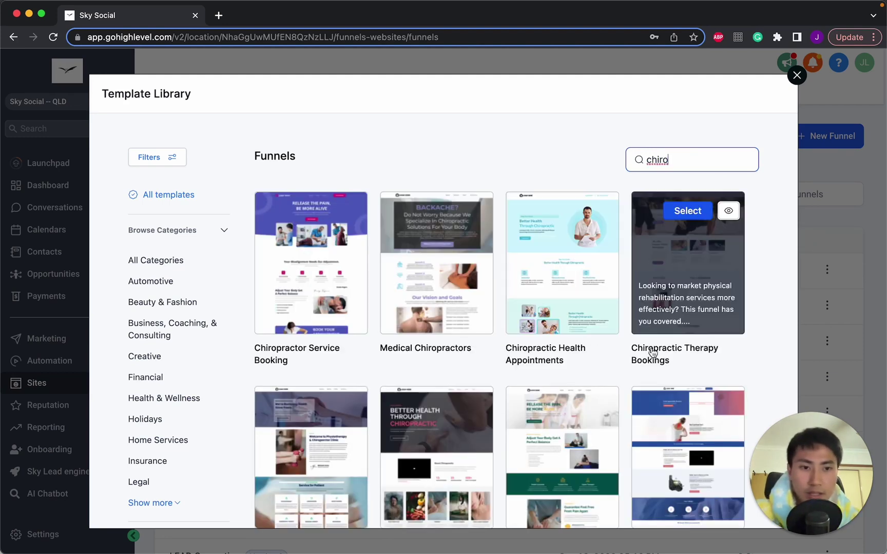
scroll(763, 344, "down", 5)
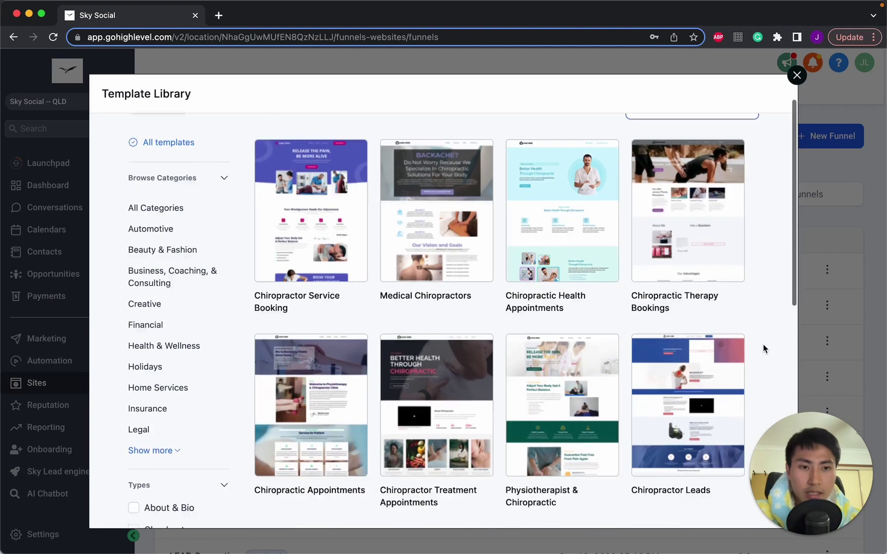
scroll(763, 344, "up", 5)
- Accept the image usage terms and import Chiropractic Therapy Bookings with Get this Template
mouse_move(698, 233)
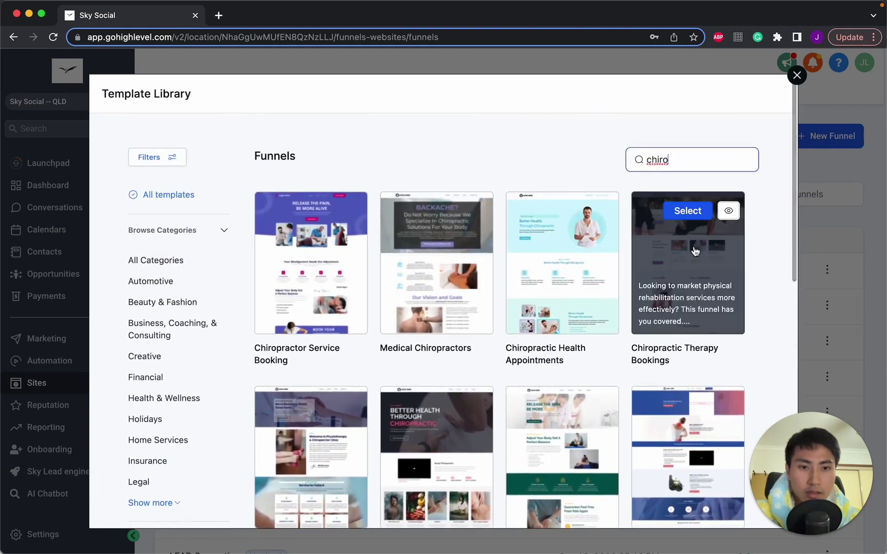
left_click(694, 216)
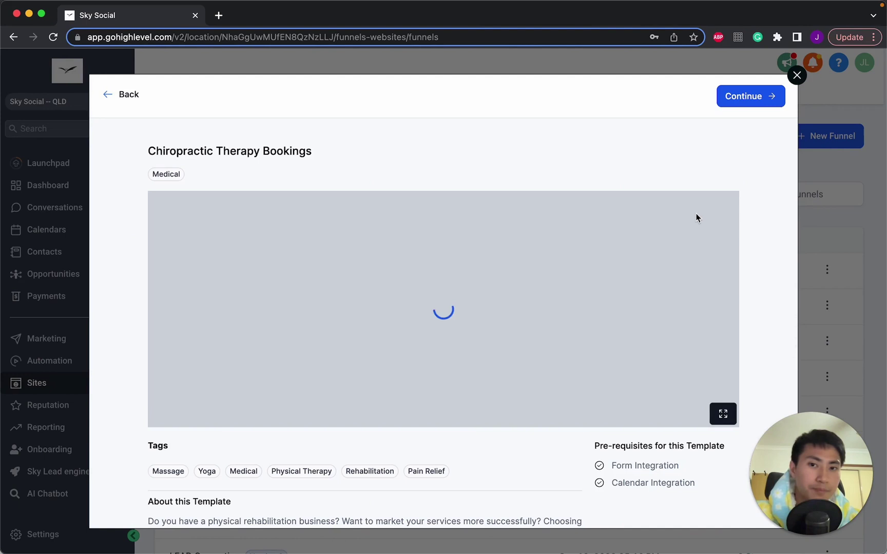
left_click(742, 96)
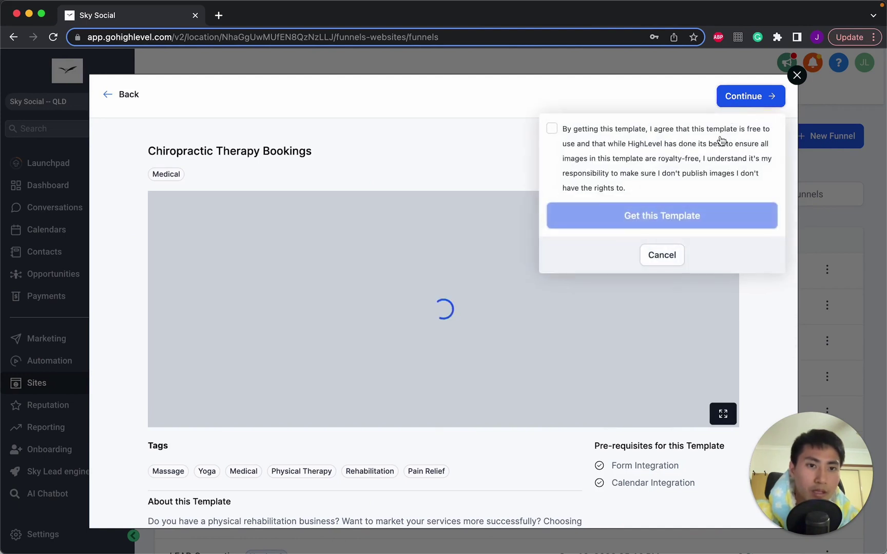
left_click(553, 128)
left_click(597, 215)
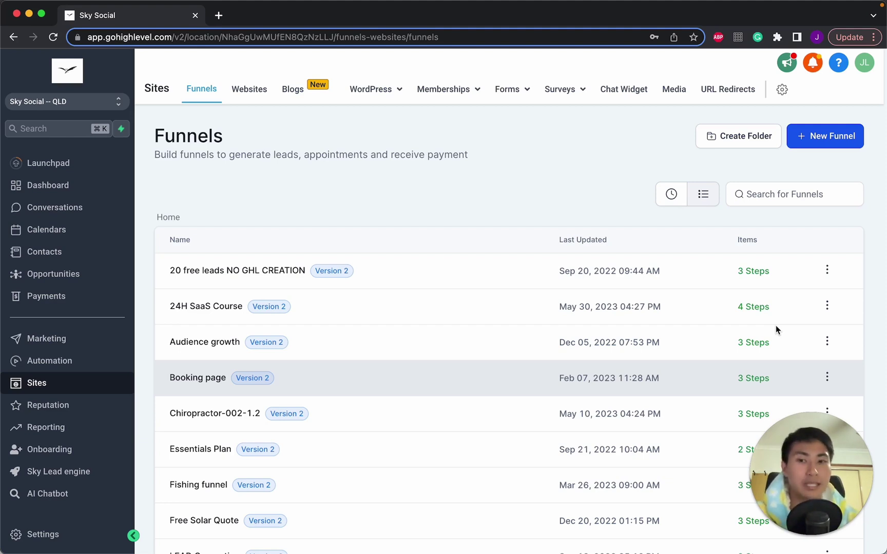
- Open the Chiropractor-002-1.2 funnel and edit its Home step in a new tab
scroll(308, 178, "down", 2)
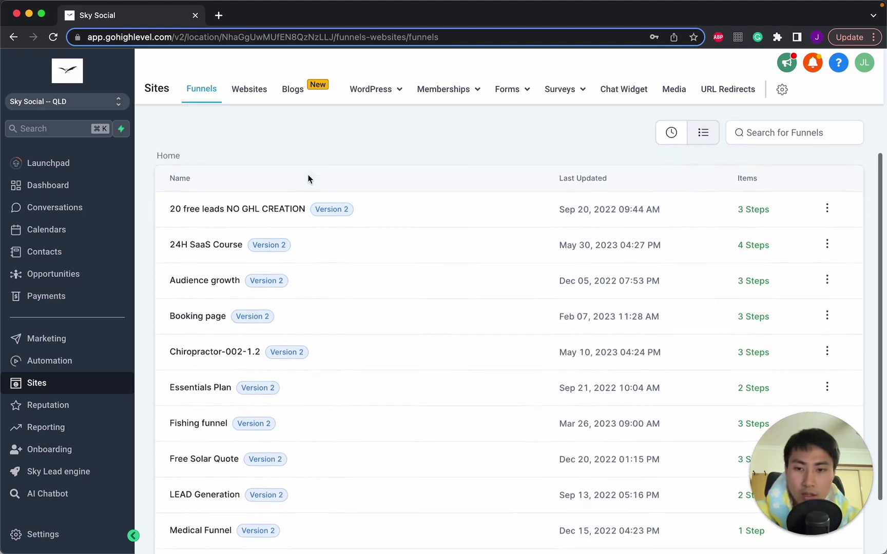
left_click(203, 358)
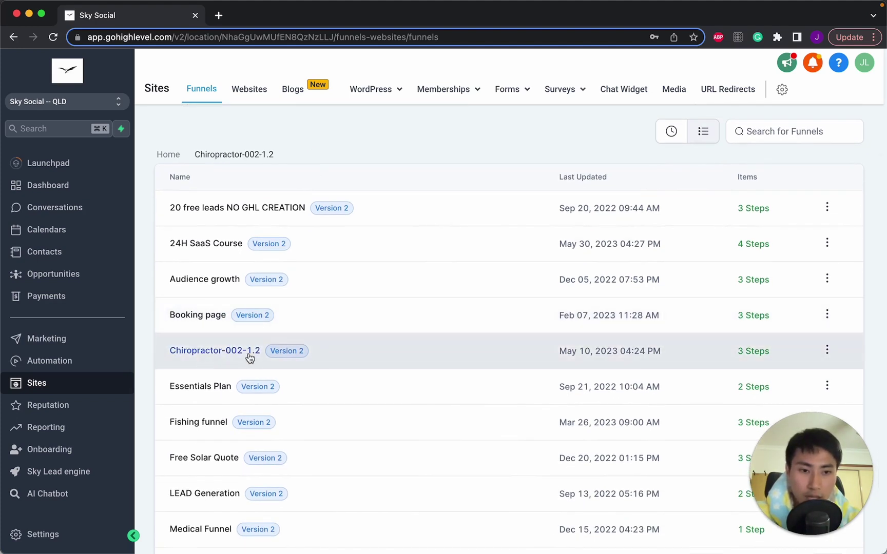
left_click(250, 358)
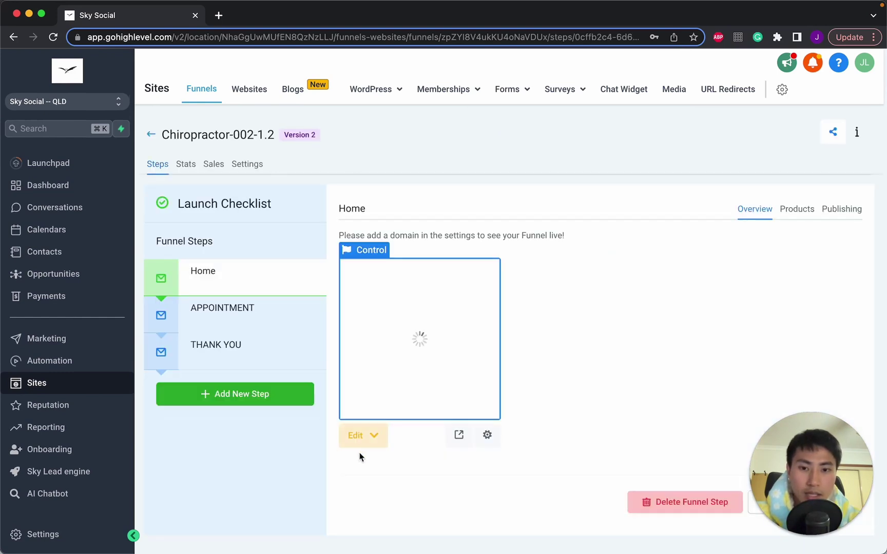
left_click(371, 445)
left_click(391, 500)
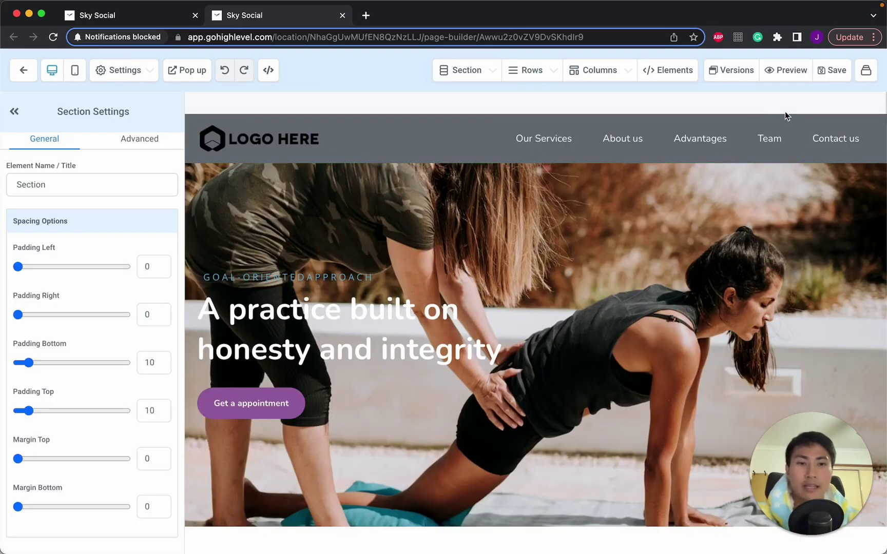
scroll(722, 307, "down", 5)
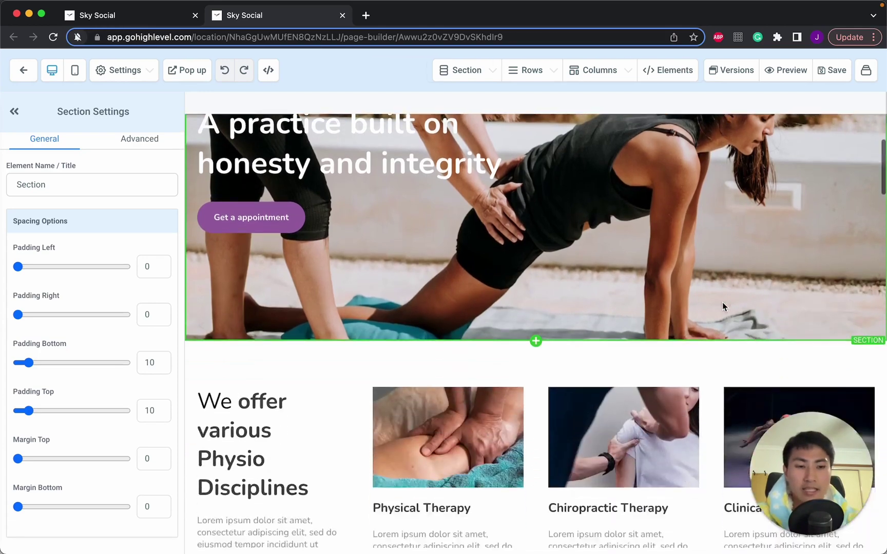
scroll(722, 307, "down", 15)
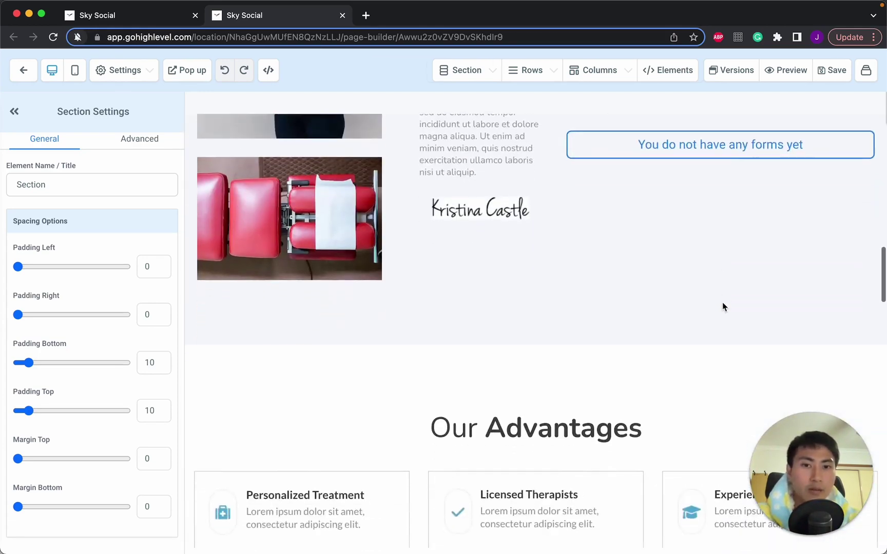
scroll(722, 306, "down", 12)
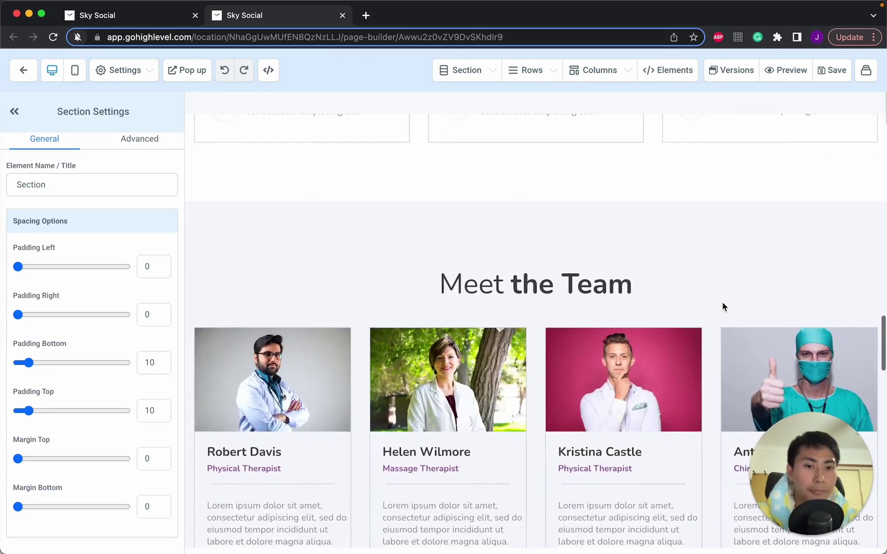
scroll(722, 307, "down", 9)
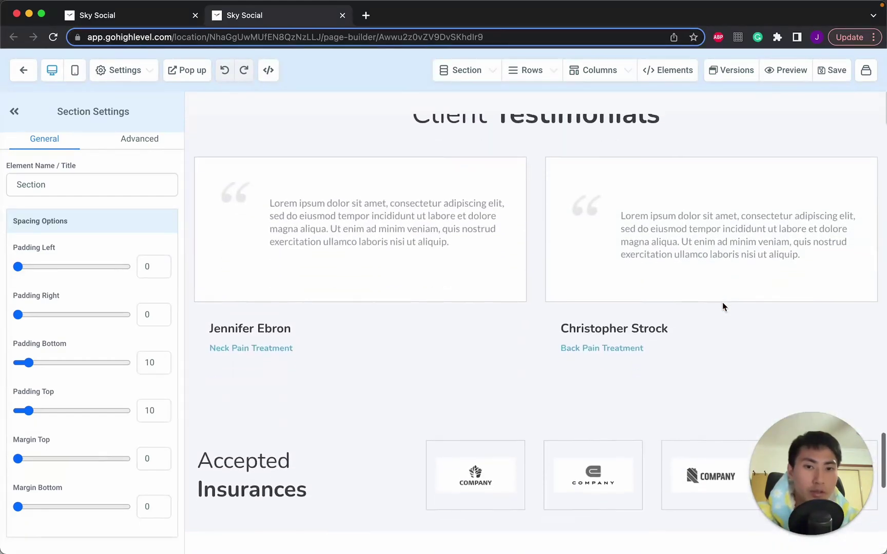
scroll(722, 302, "down", 5)
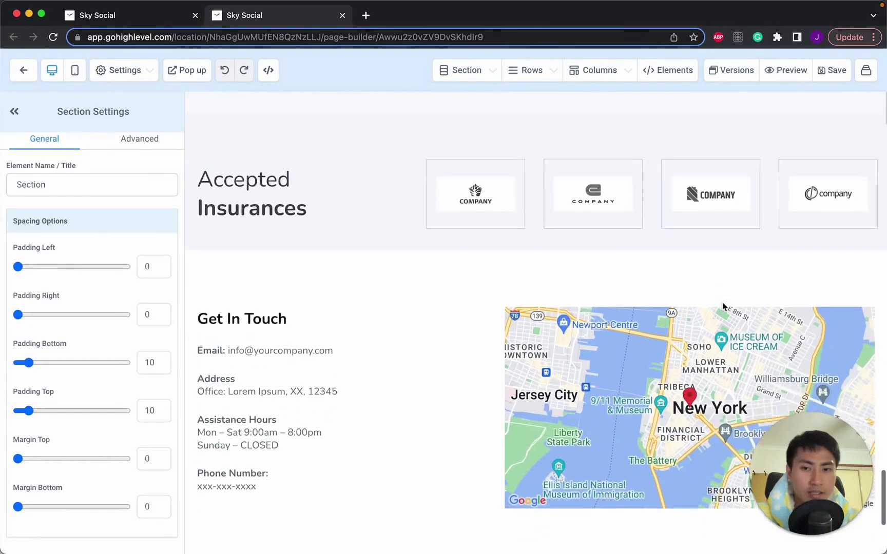
scroll(722, 303, "up", 15)
scroll(723, 307, "up", 15)
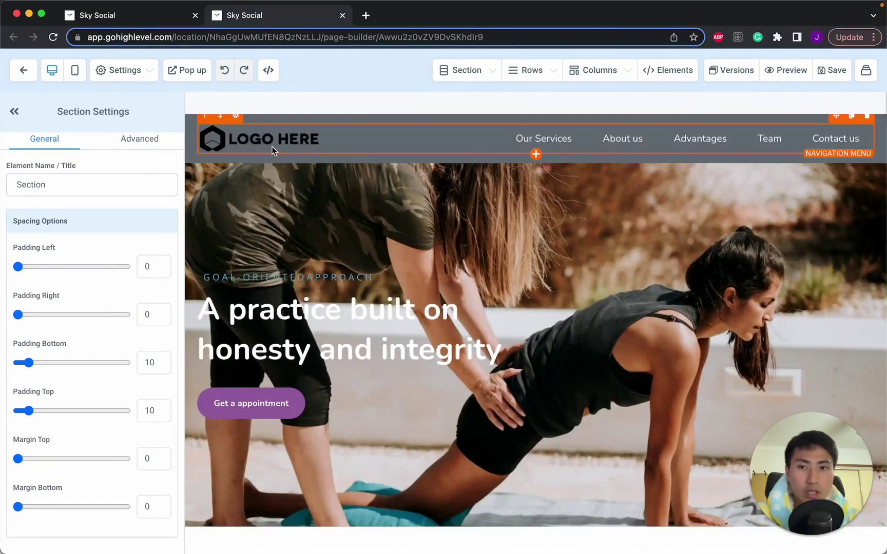
- Set the smiley face image as the navigation menu's brand logo
left_click(268, 141)
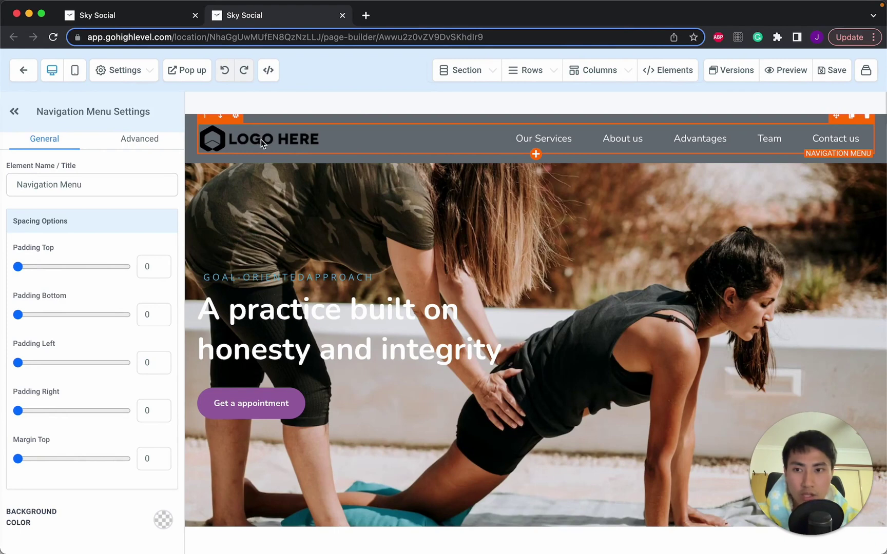
scroll(72, 378, "down", 10)
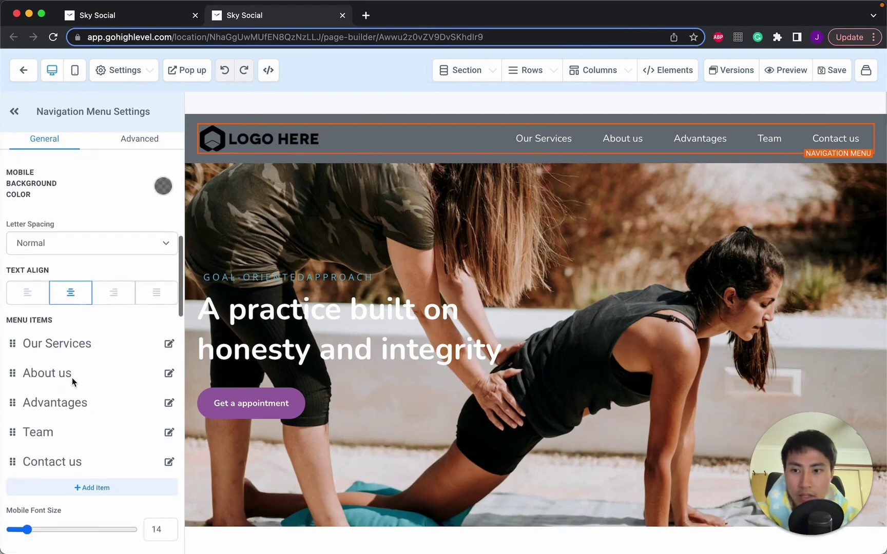
scroll(72, 378, "down", 15)
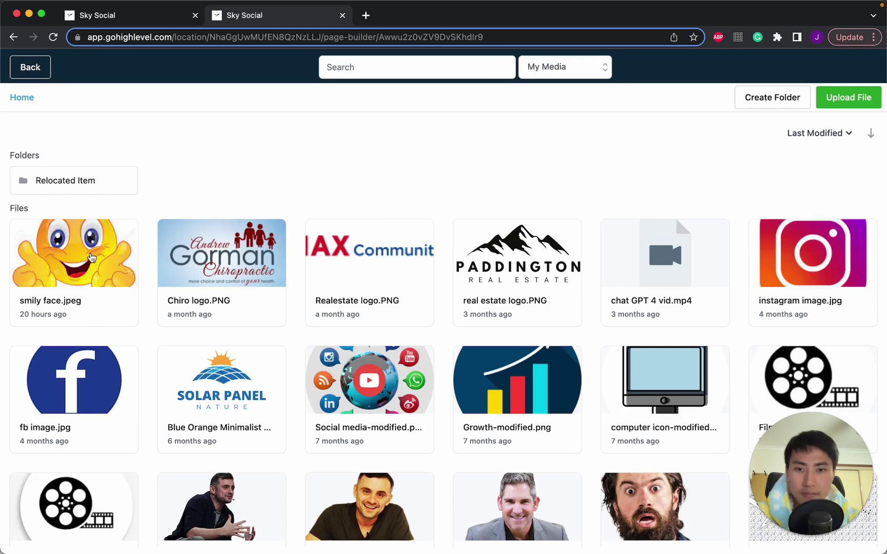
left_click(90, 257)
left_click(119, 264)
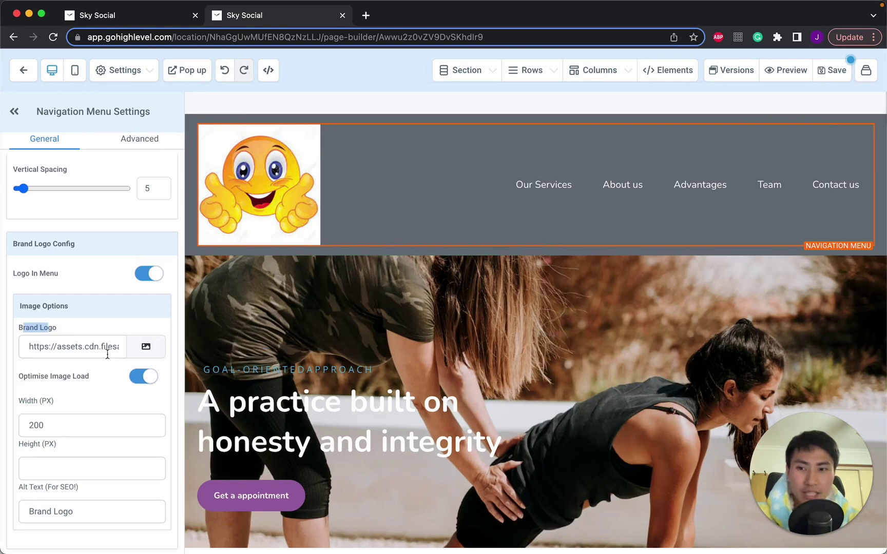
- Lower the logo's Width (PX) from 200 to 176
scroll(107, 354, "down", 1)
scroll(107, 354, "down", 4)
left_click(74, 321)
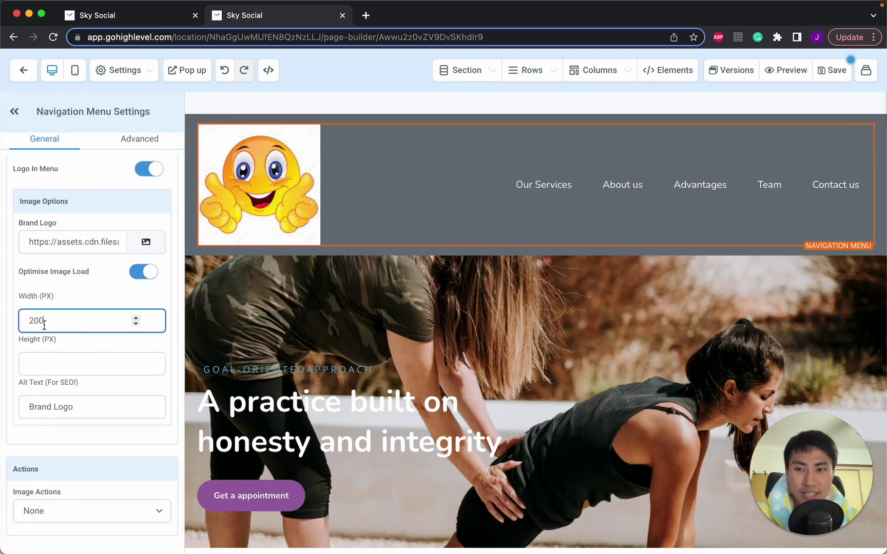
left_click(136, 324)
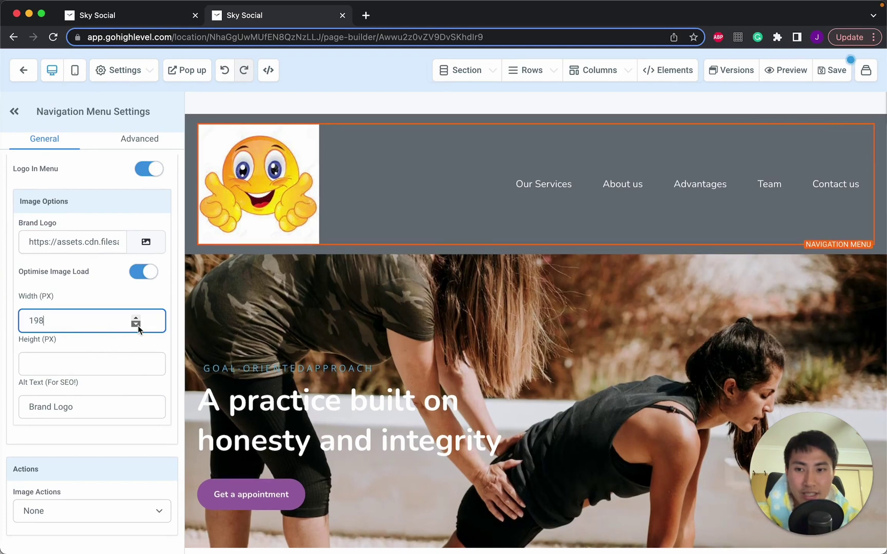
left_click(136, 324)
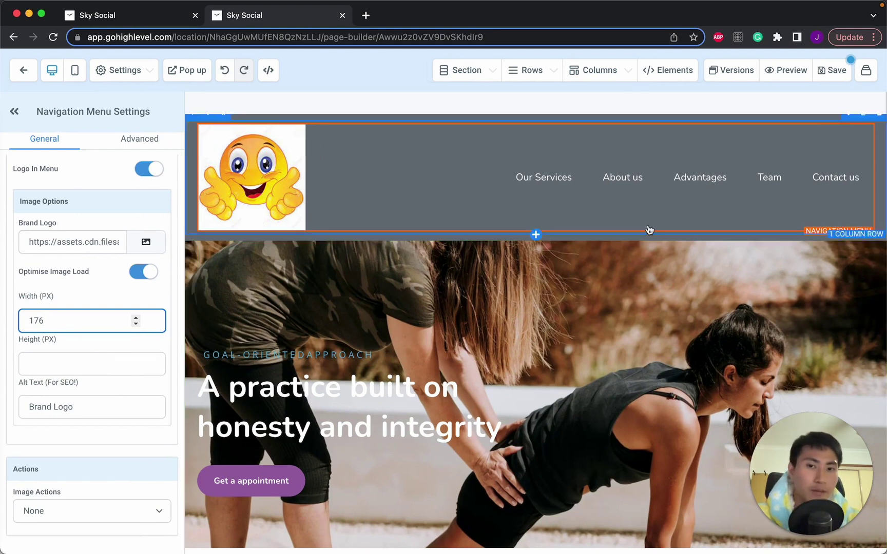
scroll(649, 229, "down", 3)
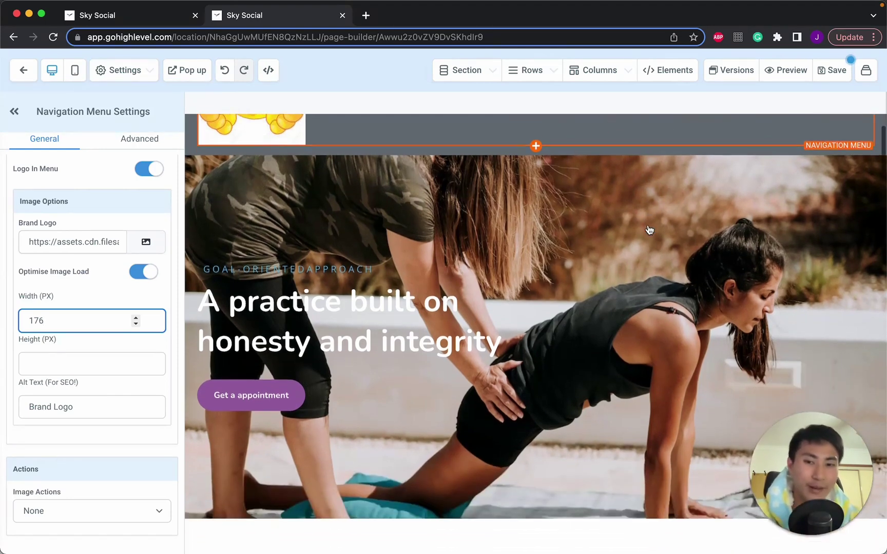
scroll(649, 229, "up", 3)
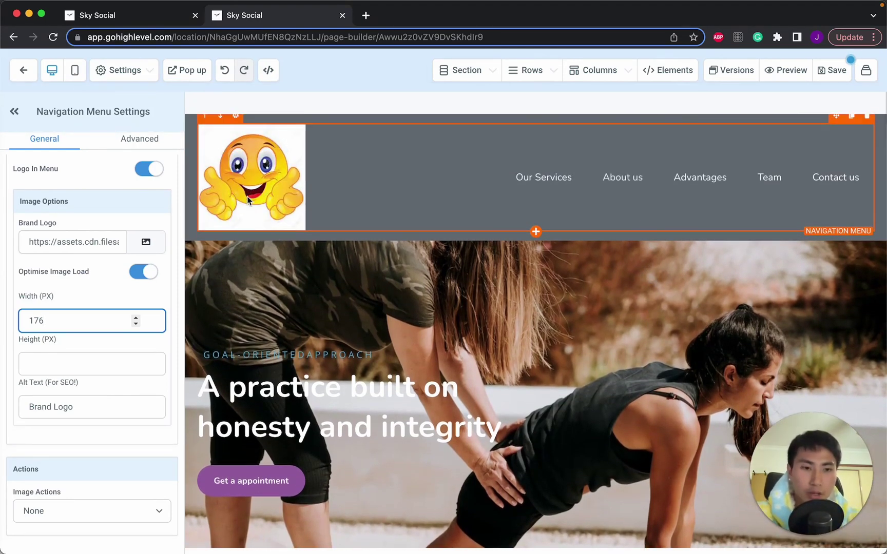
scroll(504, 300, "down", 1)
scroll(504, 300, "up", 1)
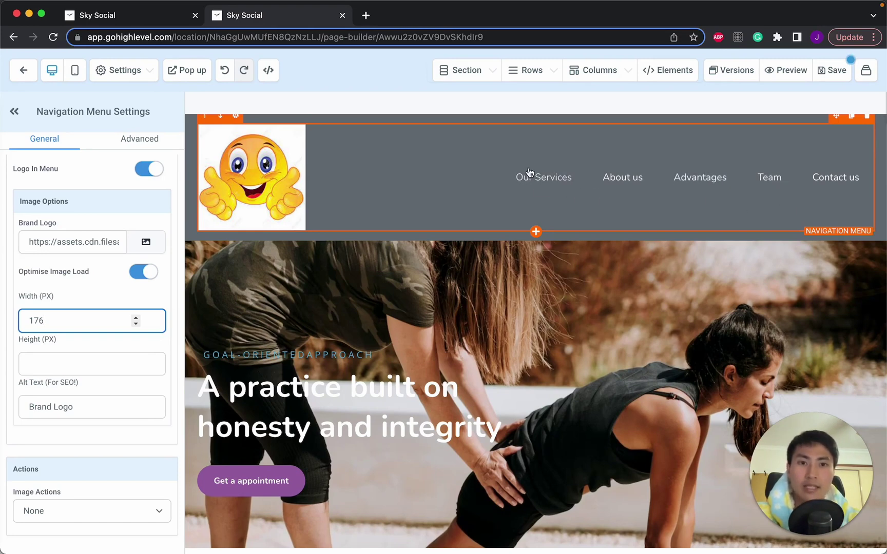
left_click(554, 186)
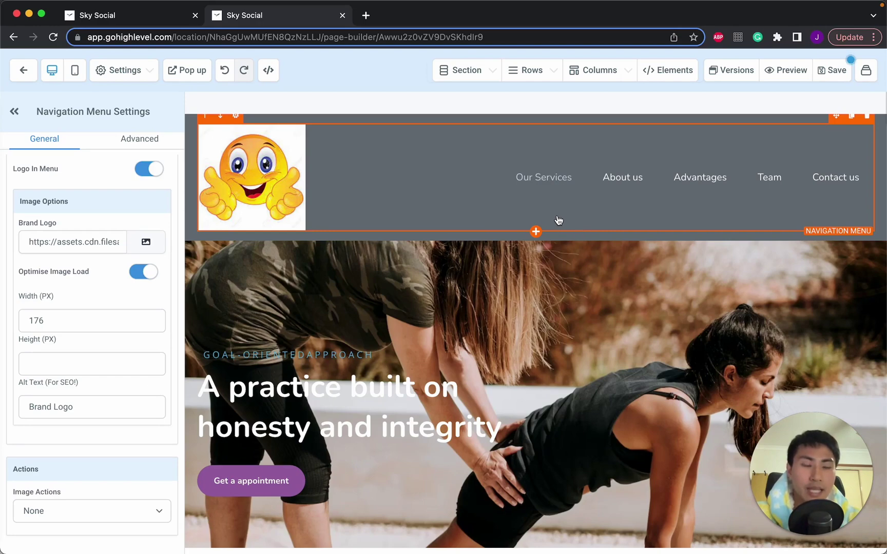
- Retitle the Our Services menu item to 'test' and submit it
scroll(560, 185, "down", 10)
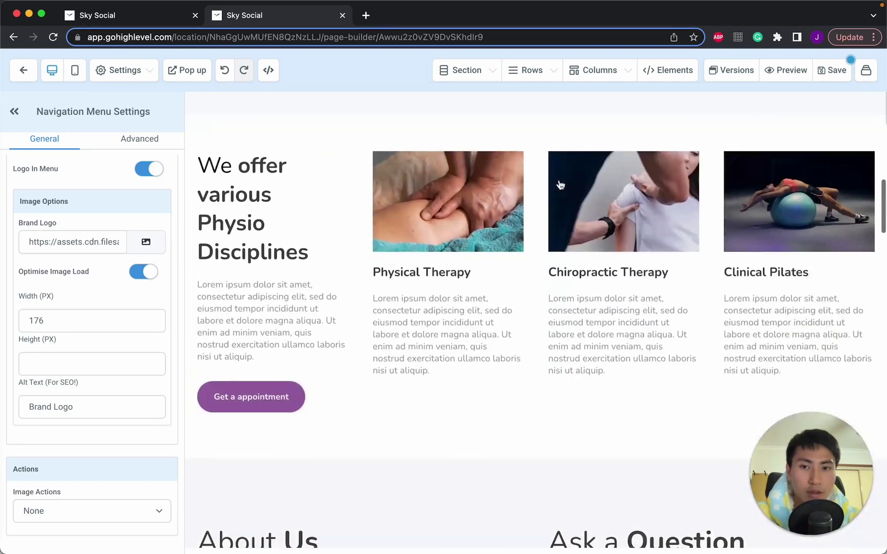
scroll(560, 185, "up", 2)
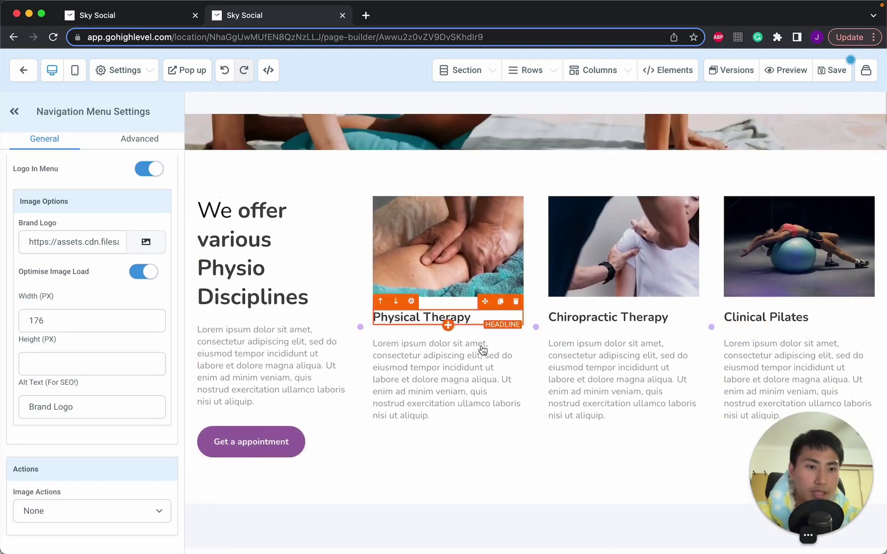
scroll(459, 178, "up", 10)
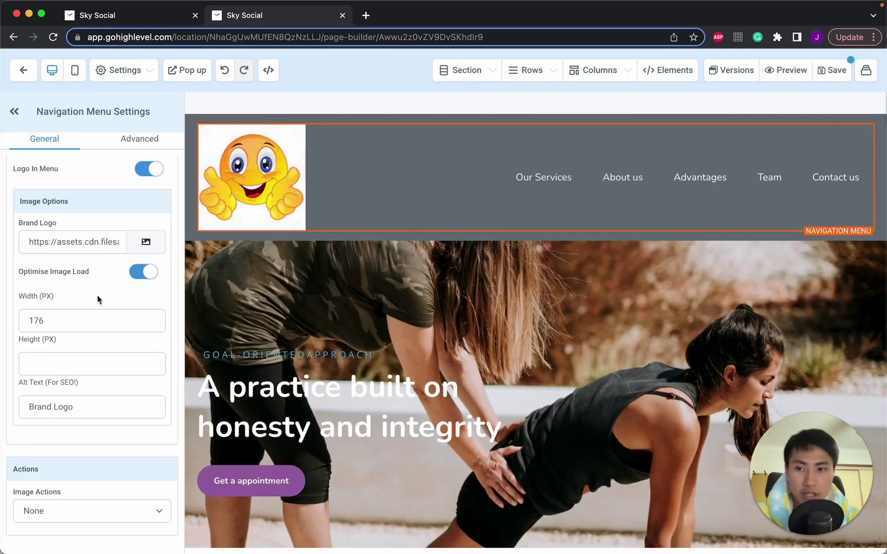
scroll(97, 295, "up", 10)
scroll(97, 295, "up", 5)
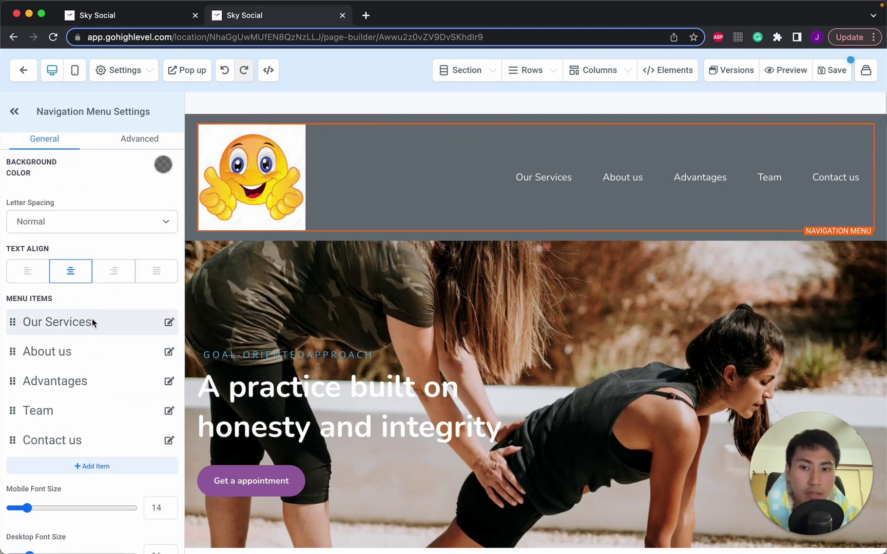
left_click(168, 323)
triple_click(343, 247)
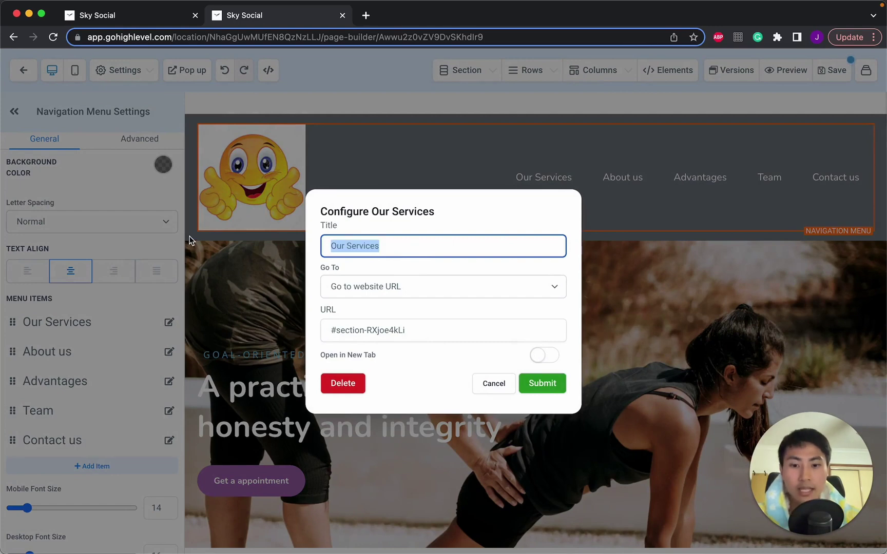
type("test")
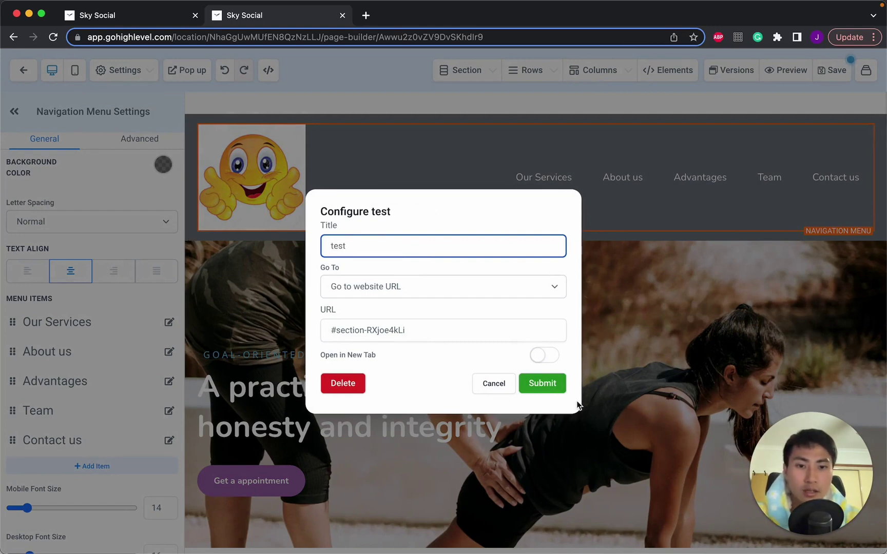
left_click(556, 383)
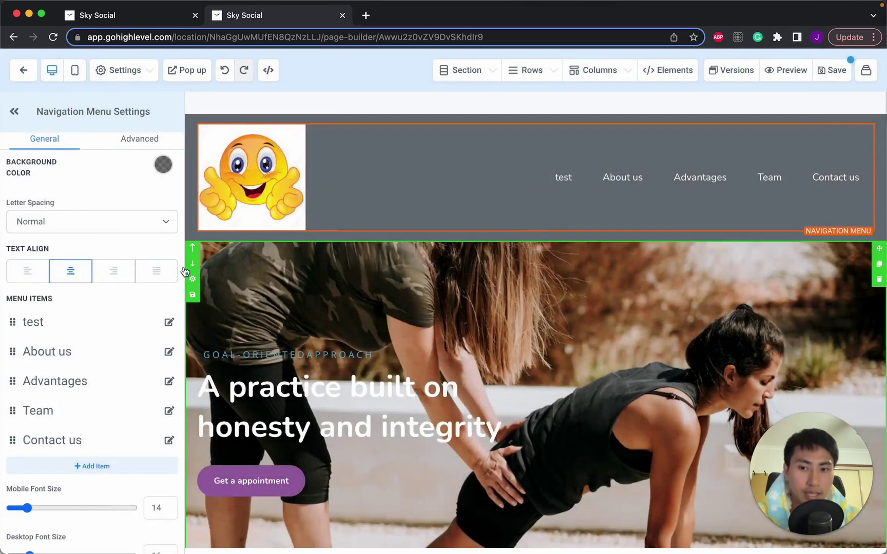
- Rename the 'test' menu item to 'Our service' and submit it
left_click(170, 323)
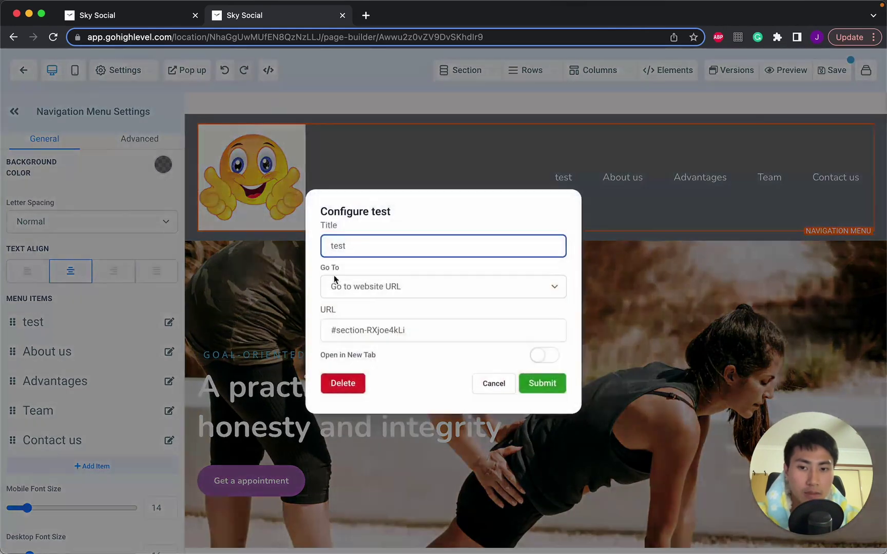
left_click_drag(373, 252, 69, 251)
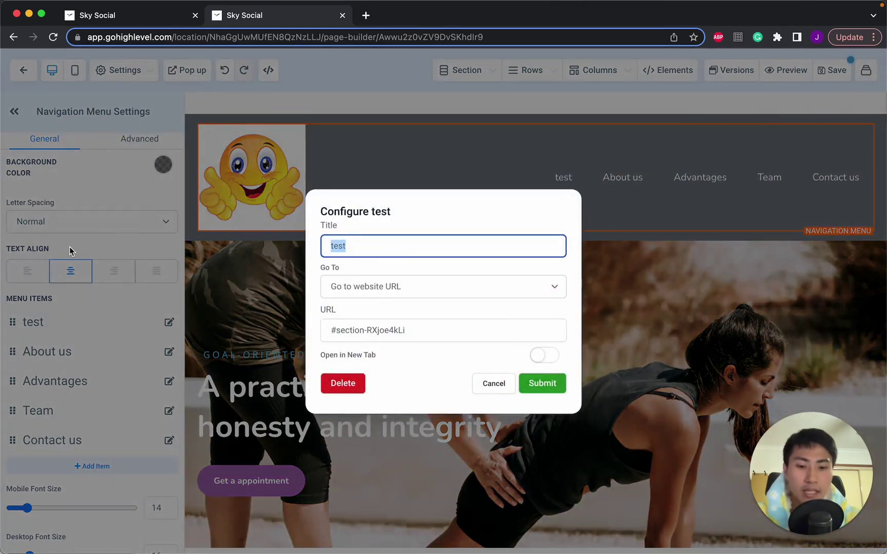
type("Our servic")
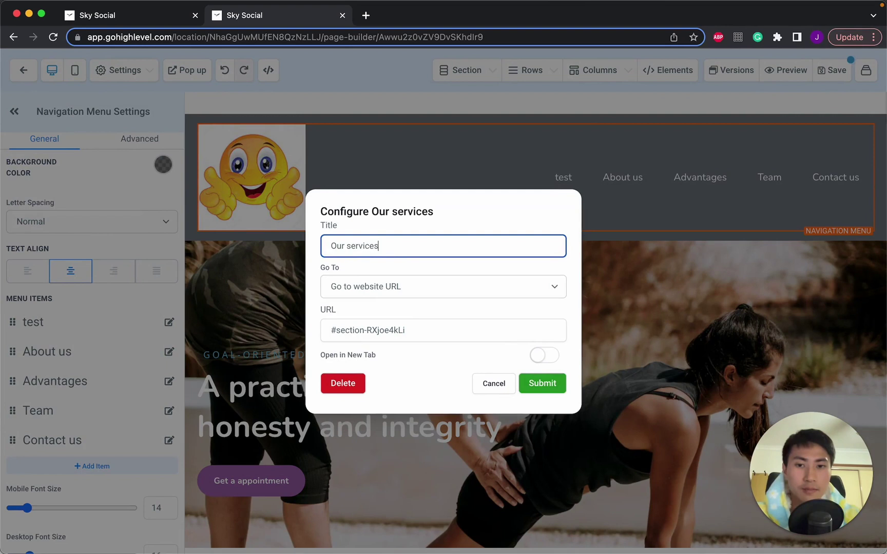
left_click(401, 291)
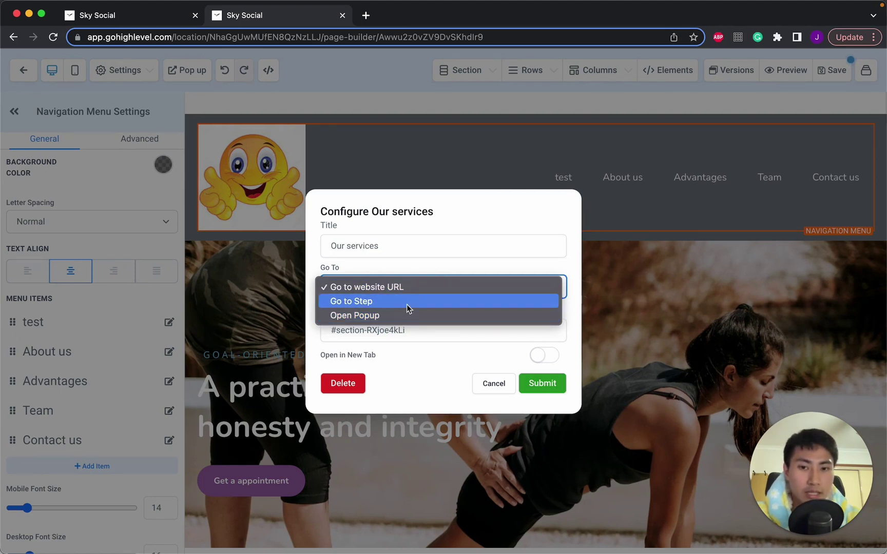
left_click(407, 304)
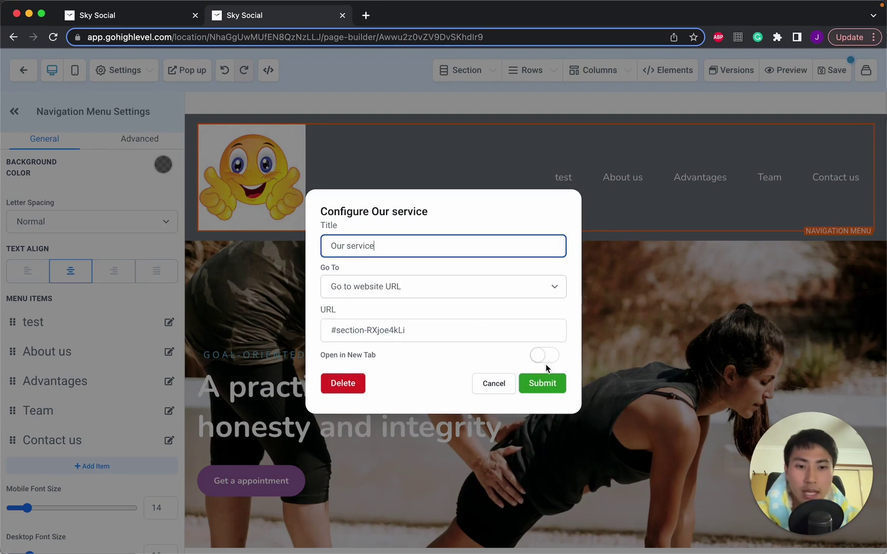
left_click(541, 382)
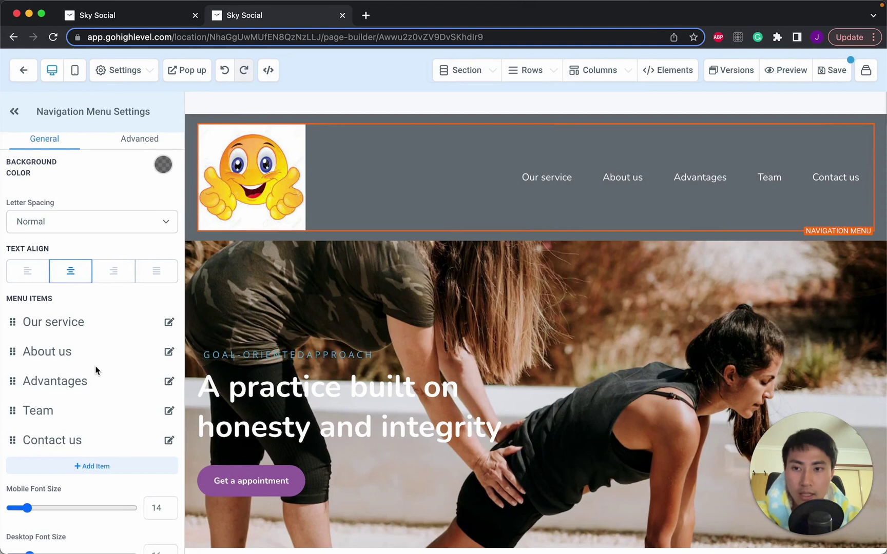
- Select the hero's Get a appointment button, then list the Home, Appointment and Thank You pages
scroll(95, 369, "down", 2)
scroll(462, 388, "down", 3)
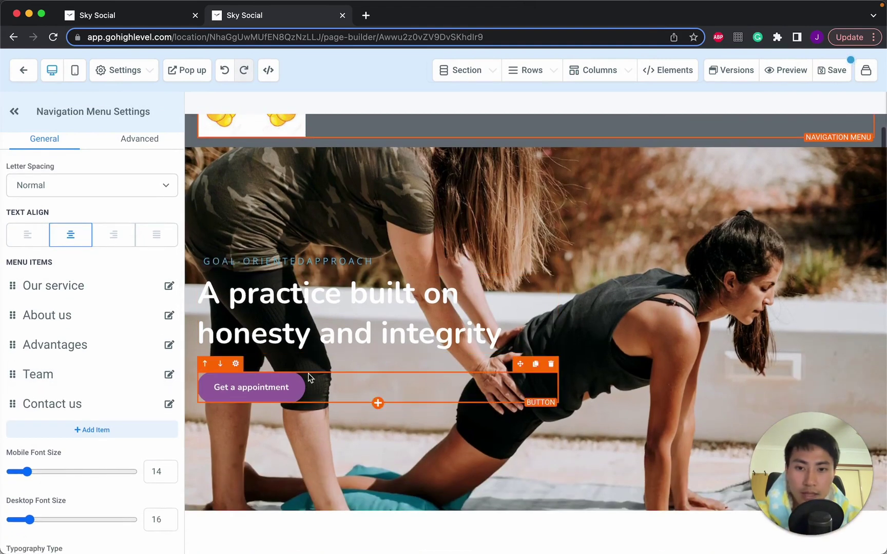
scroll(484, 329, "down", 10)
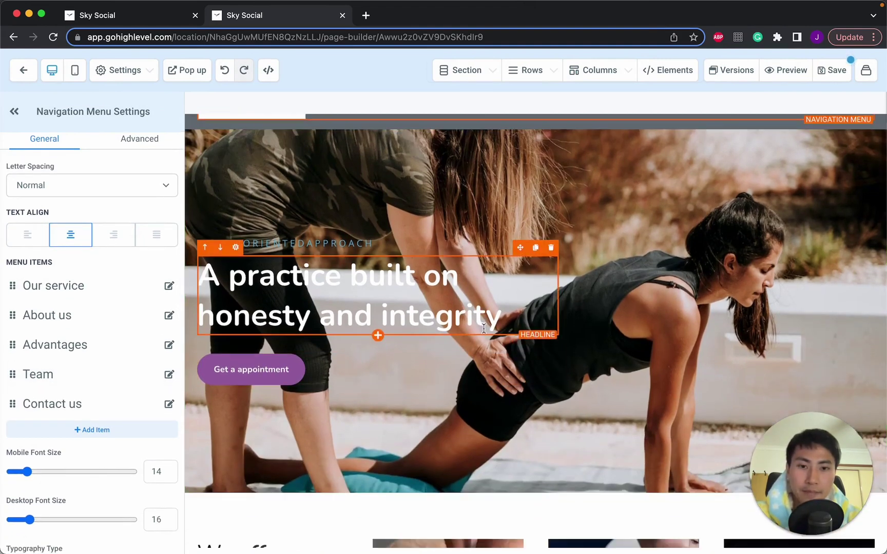
scroll(484, 328, "down", 2)
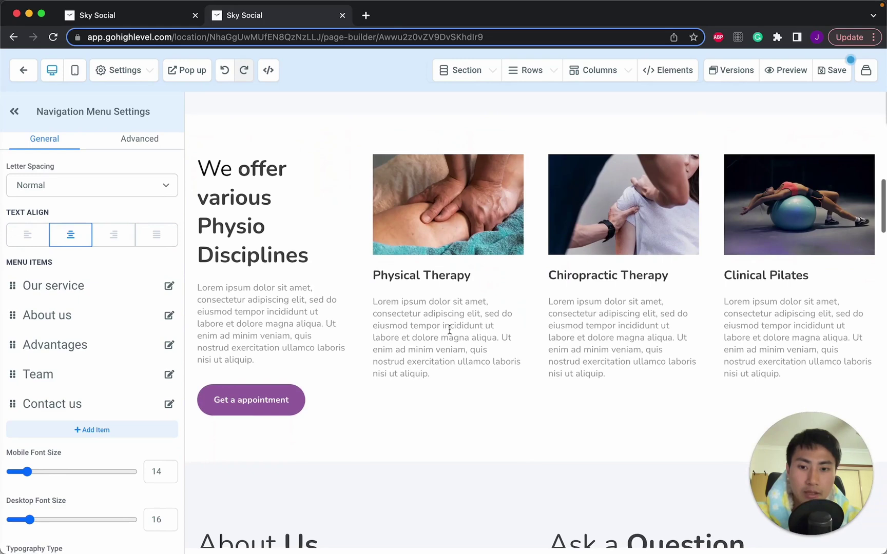
left_click(237, 405)
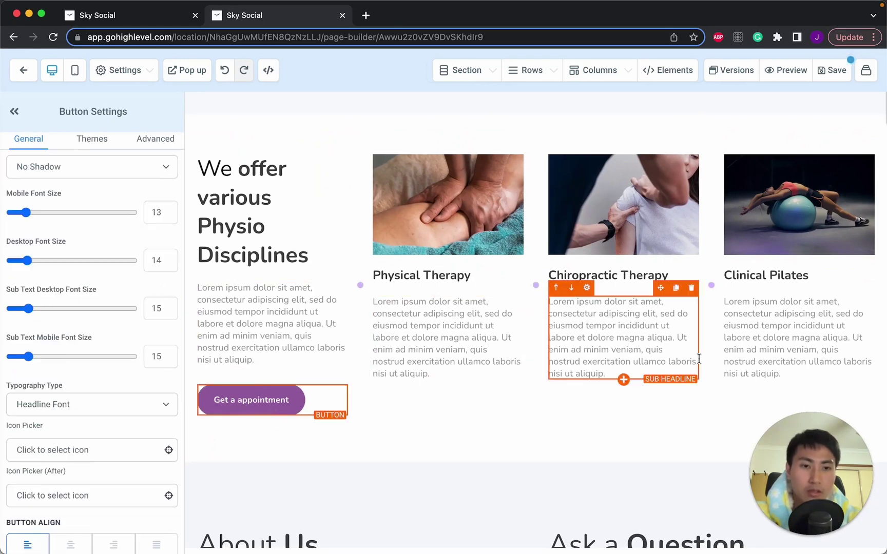
scroll(697, 358, "up", 15)
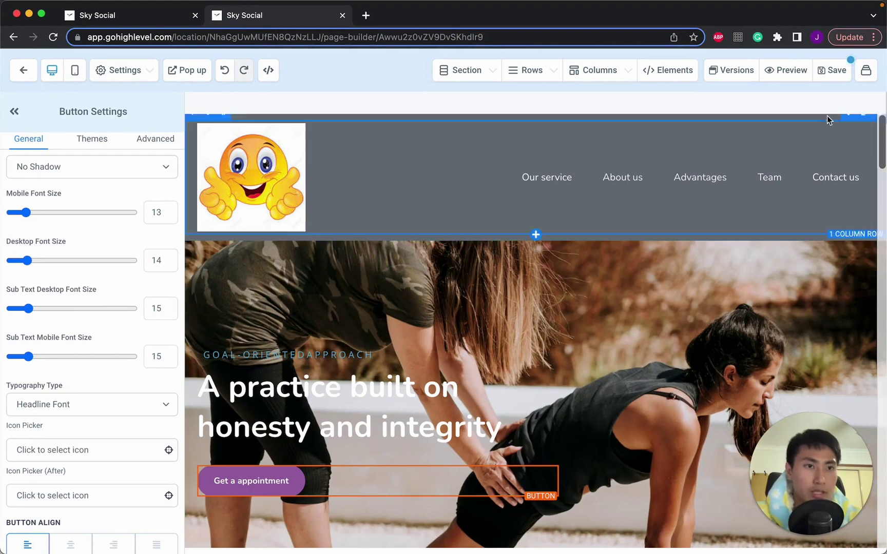
left_click(866, 72)
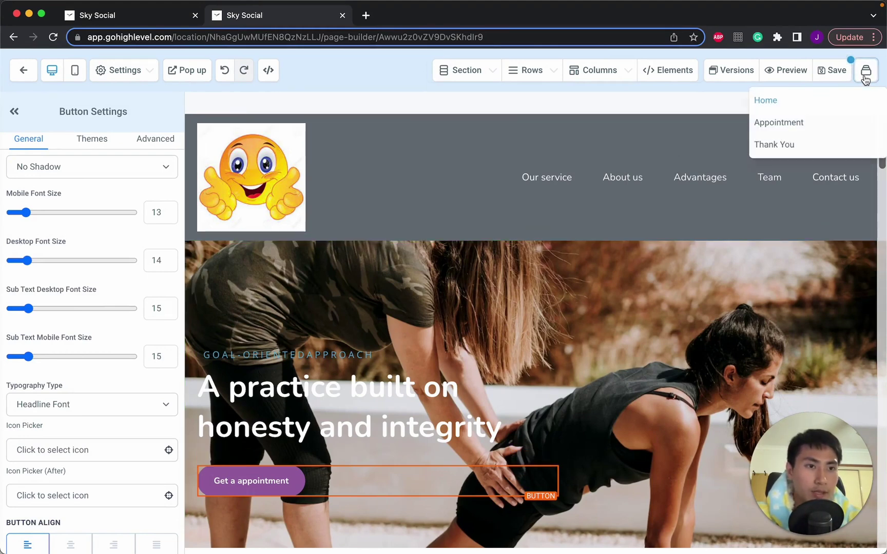
- Switch the editor to the Appointment page, confirming to leave the current page
left_click(800, 125)
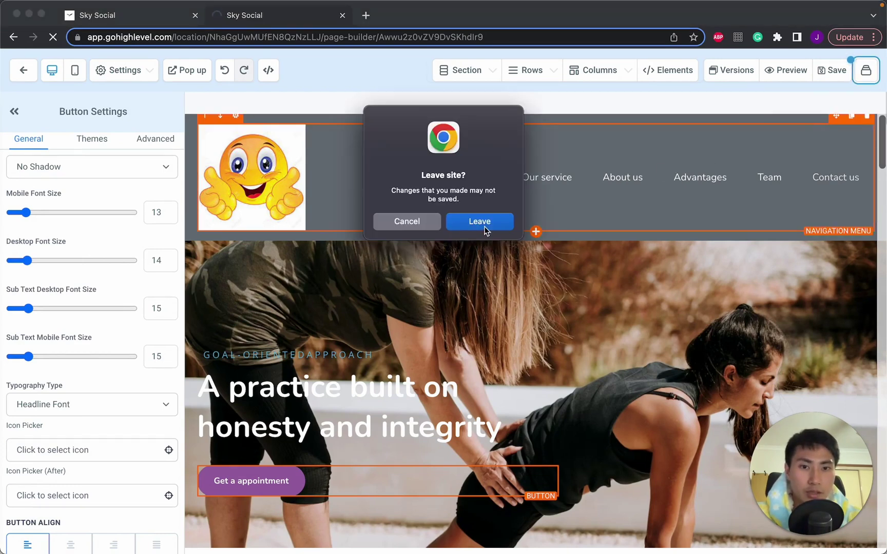
left_click(480, 221)
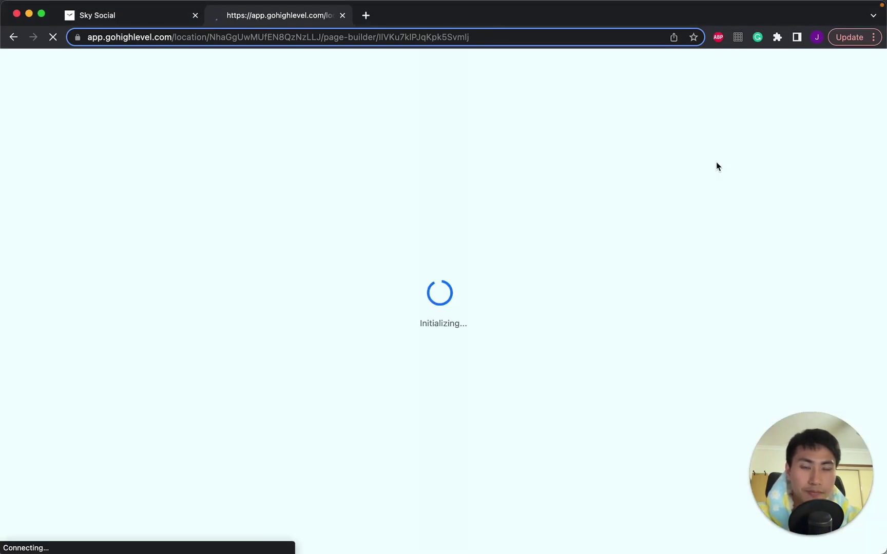
scroll(755, 206, "down", 10)
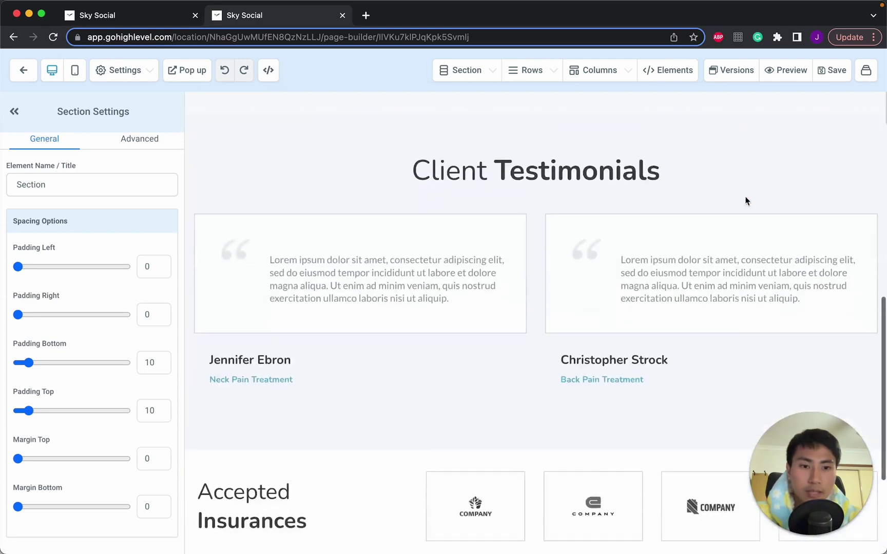
scroll(747, 201, "up", 10)
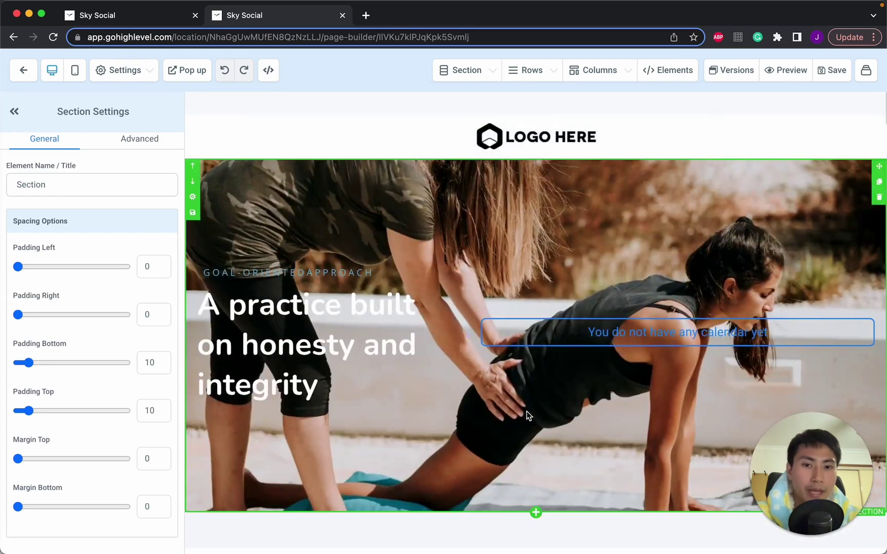
- Set the hero calendar widget's Calendar to Booking
left_click(677, 337)
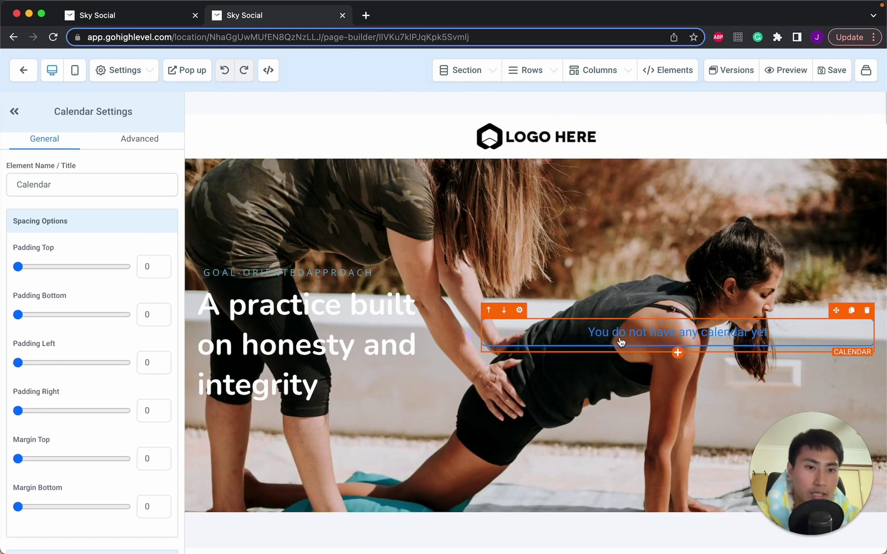
scroll(94, 338, "down", 4)
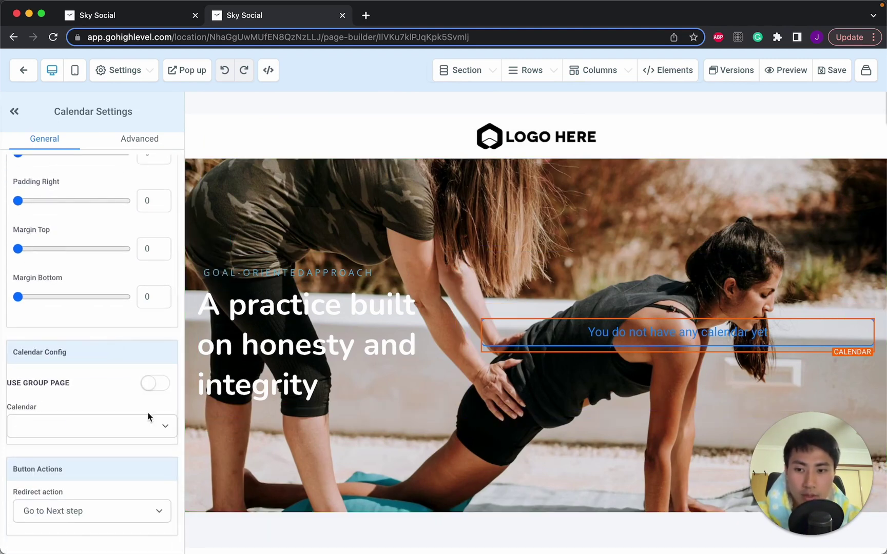
left_click(72, 427)
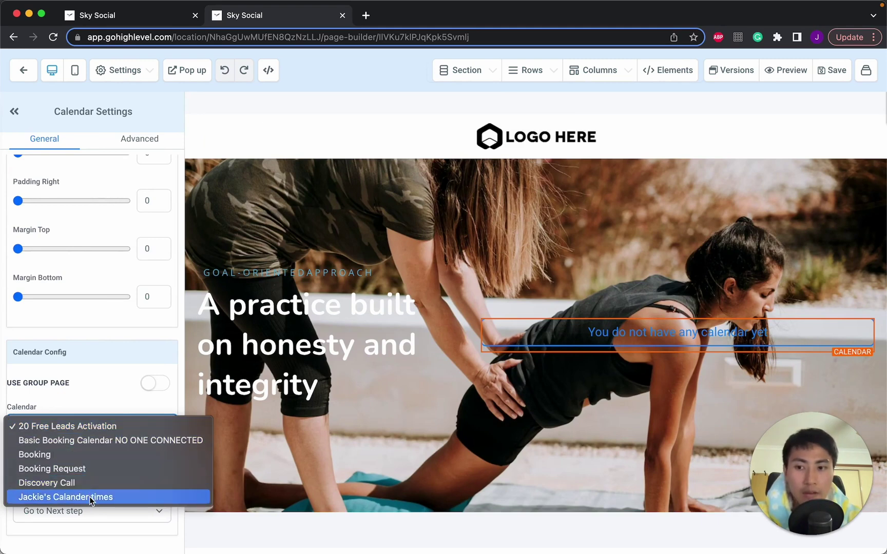
left_click(104, 456)
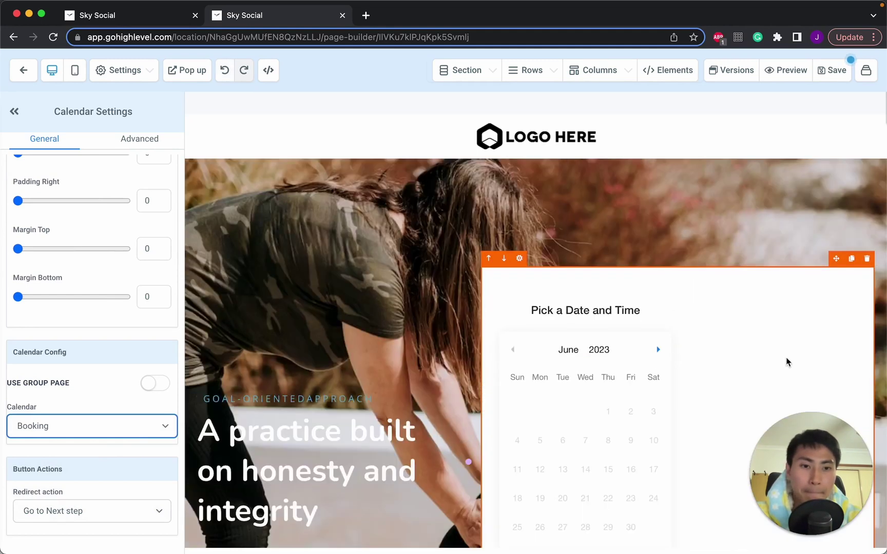
scroll(786, 360, "down", 1)
scroll(786, 357, "down", 3)
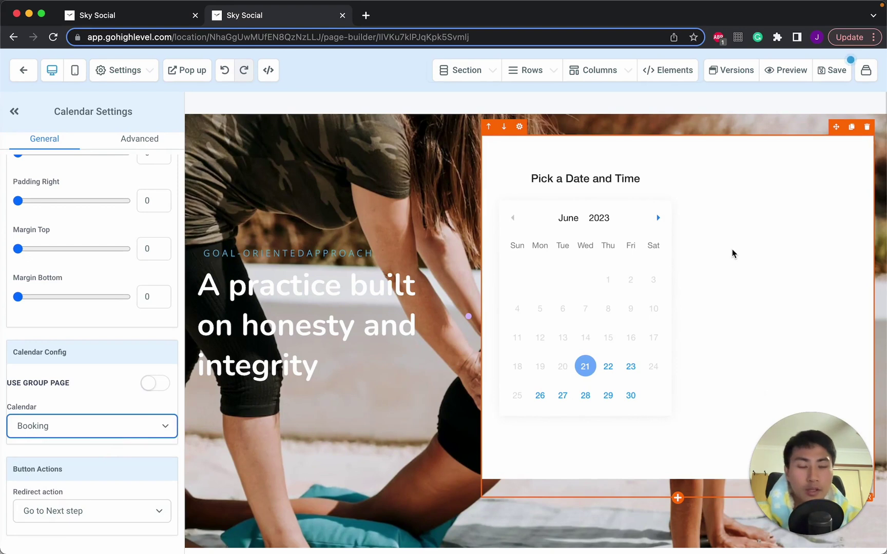
left_click(113, 424)
left_click(86, 350)
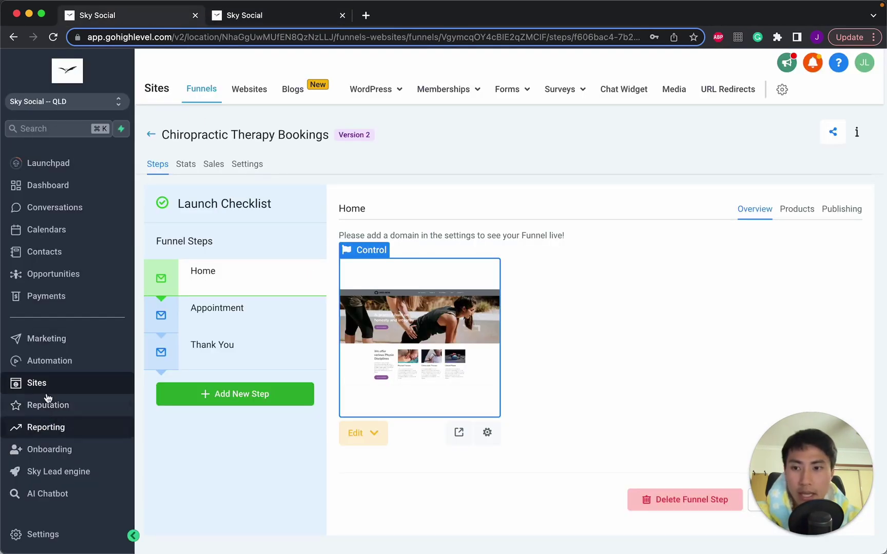
- Go to Calendars > Calendar Settings and choose Edit on the Booking calendar
left_click(64, 241)
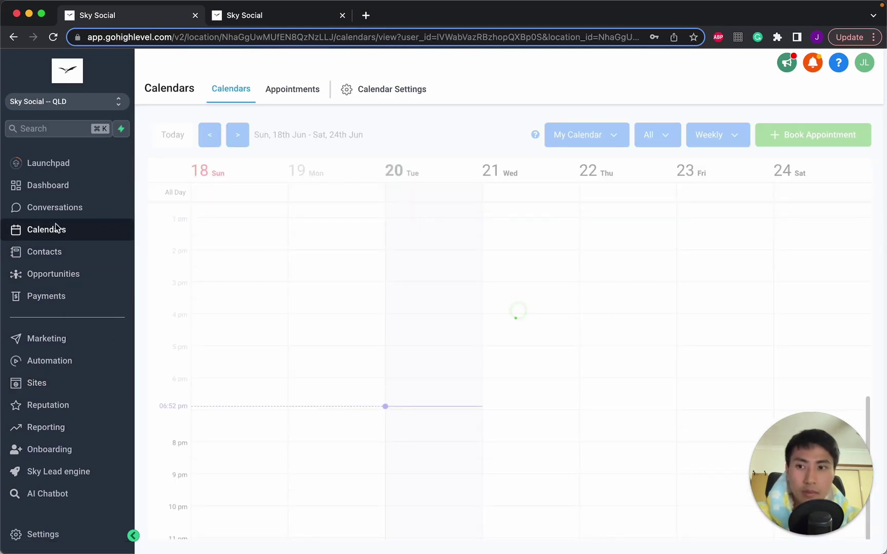
left_click(374, 93)
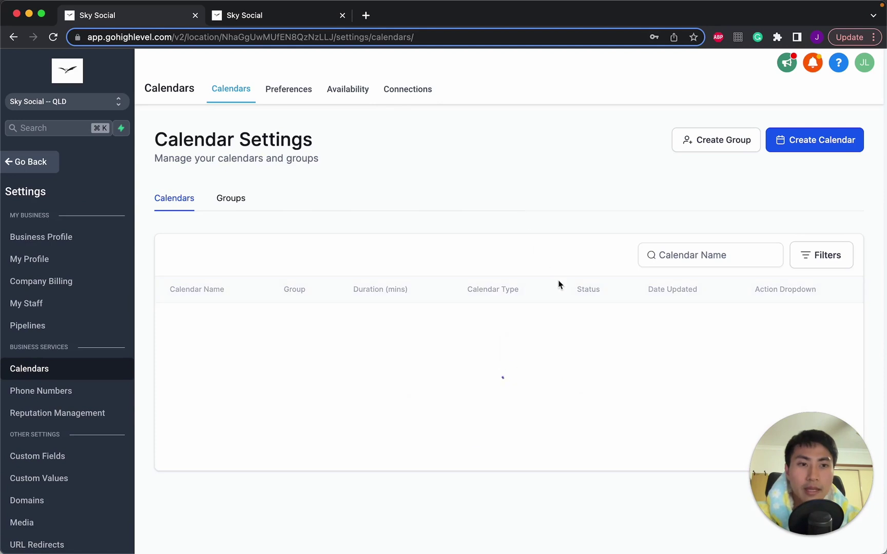
scroll(559, 284, "down", 2)
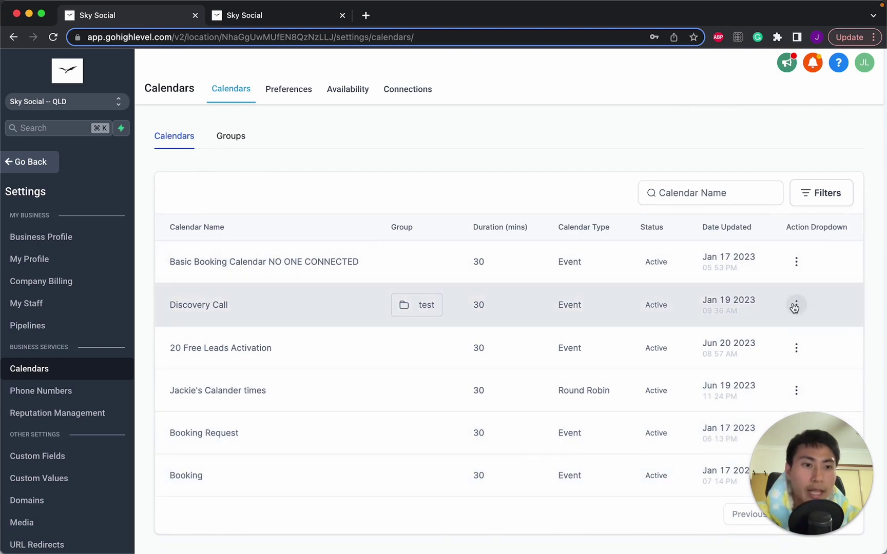
left_click(794, 307)
left_click(288, 424)
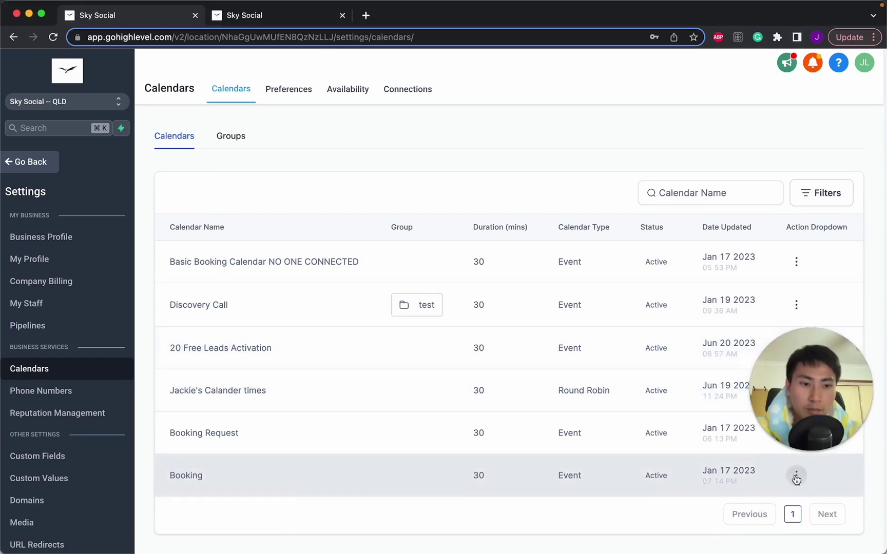
left_click(796, 477)
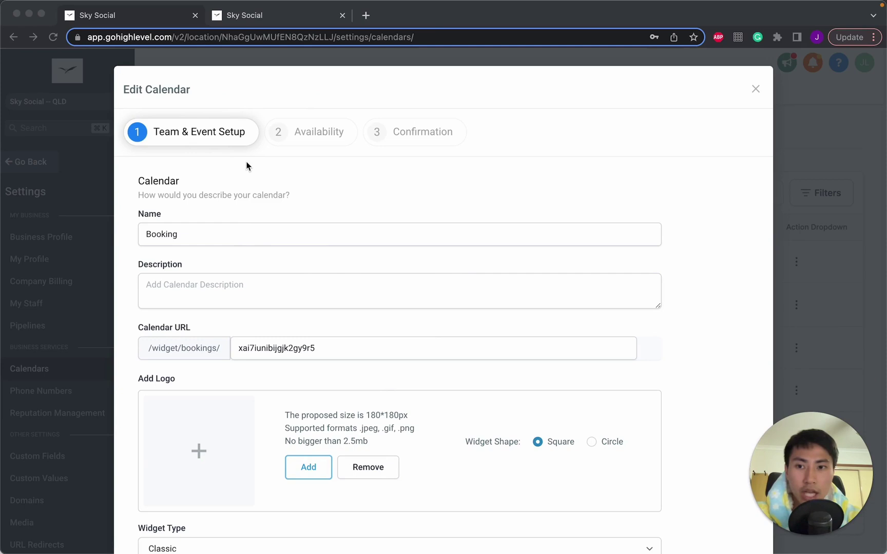
- Check the Booking calendar's Monday–Friday 8 AM–5 PM office hours, then go back to the page builder
scroll(236, 247, "down", 4)
scroll(234, 248, "up", 4)
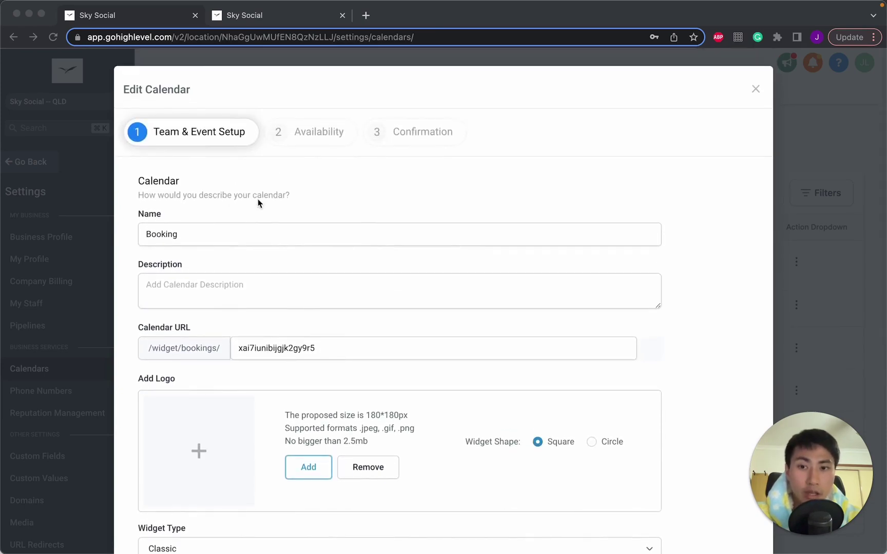
left_click(310, 136)
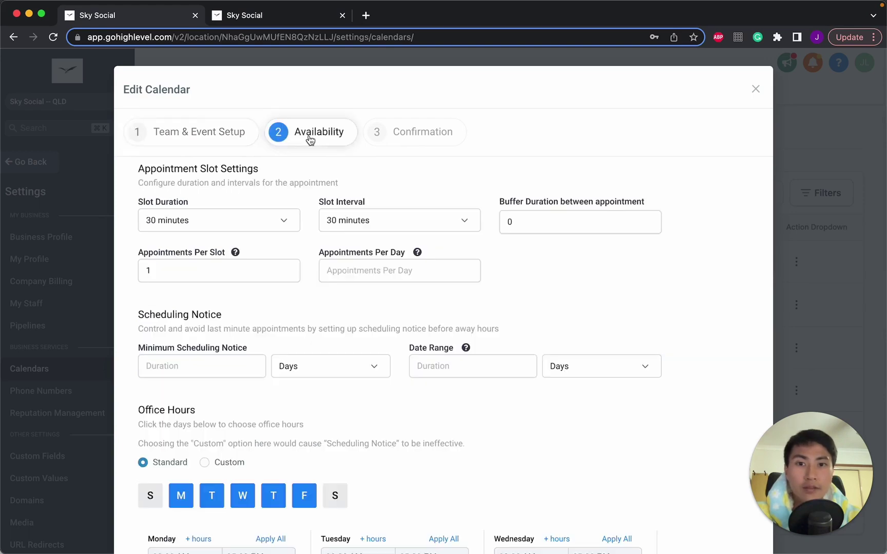
scroll(478, 297, "down", 5)
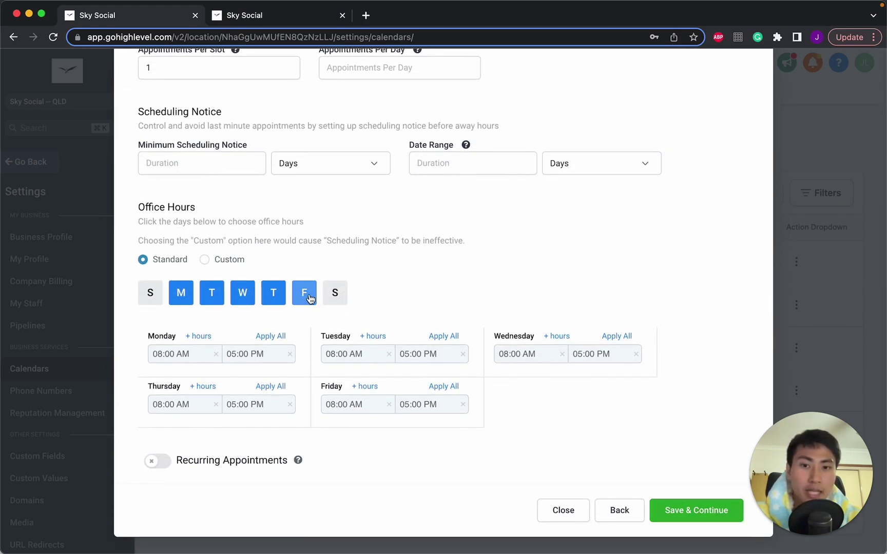
left_click(305, 21)
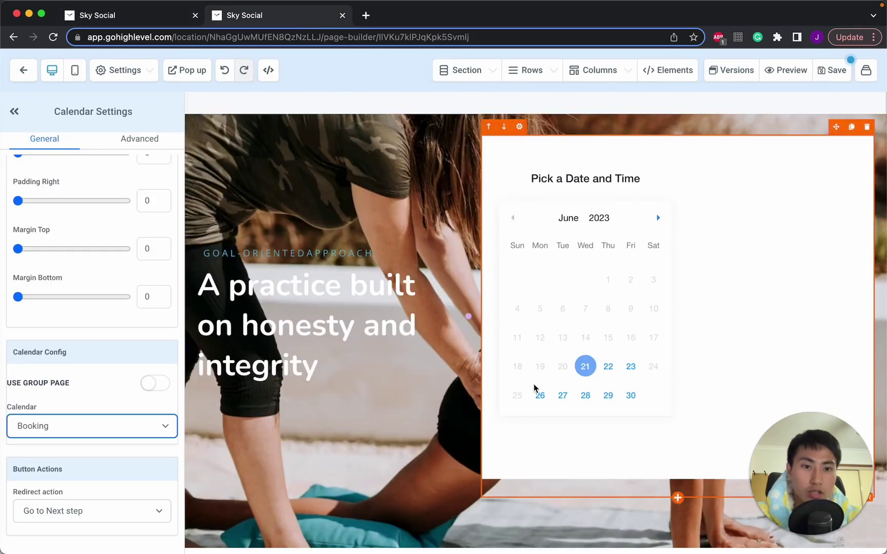
left_click(631, 399)
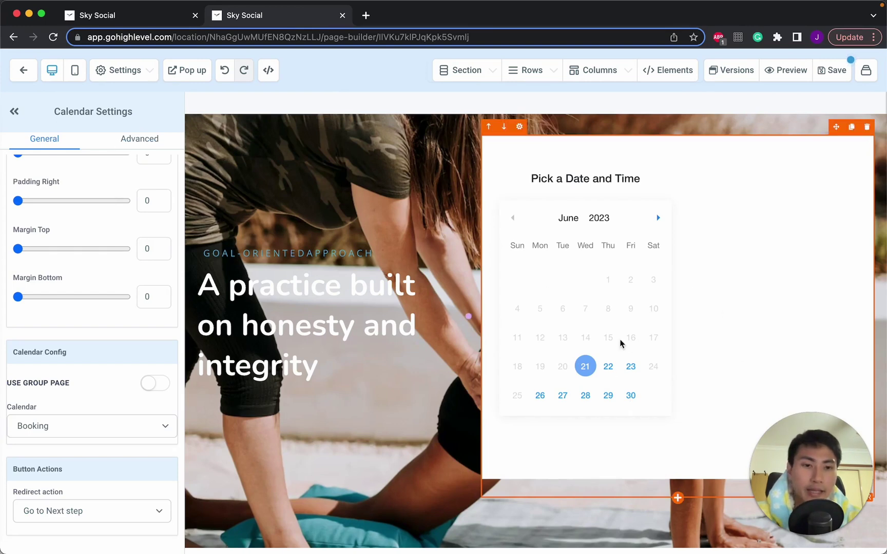
left_click(144, 22)
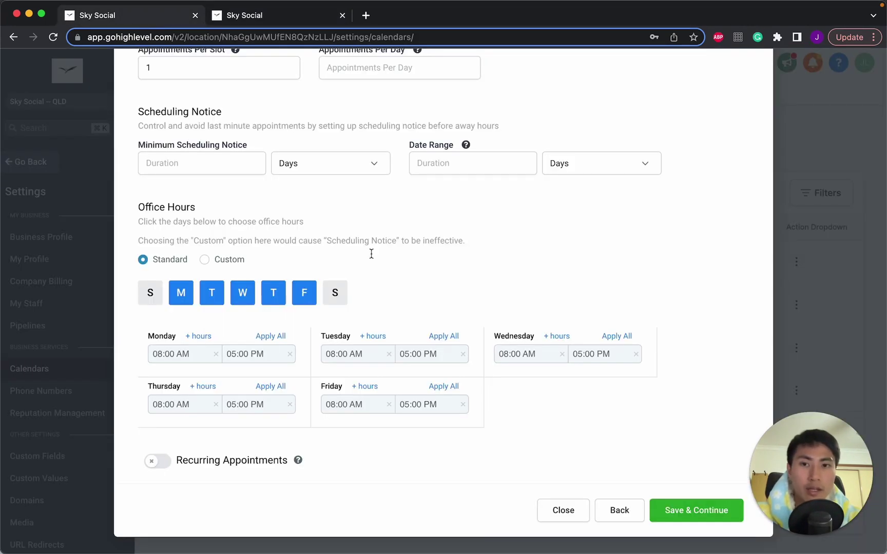
scroll(410, 211, "up", 5)
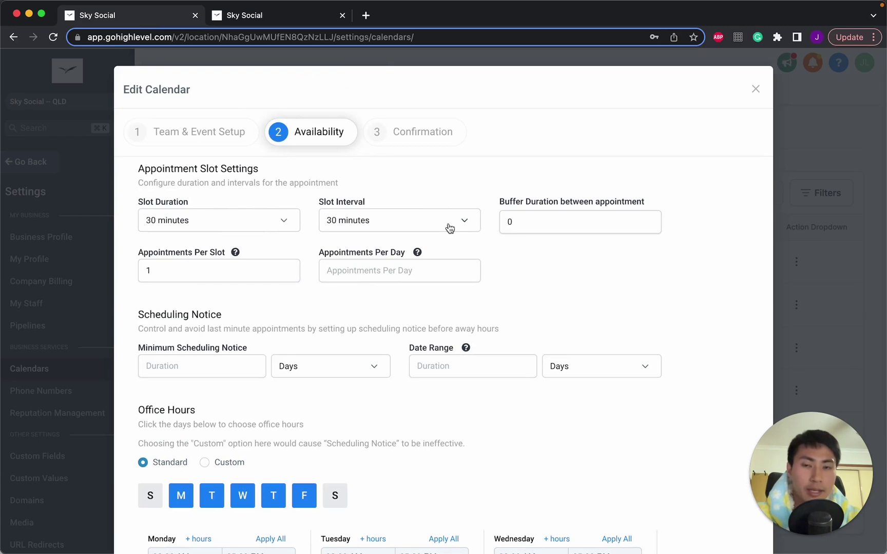
left_click(305, 21)
scroll(360, 399, "down", 10)
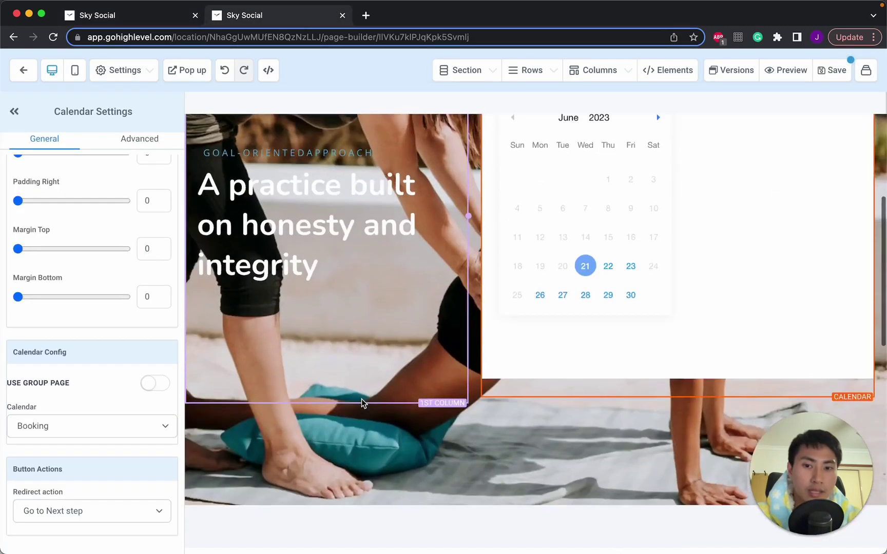
- Save the funnel page and close the SEO details panel
left_click(832, 71)
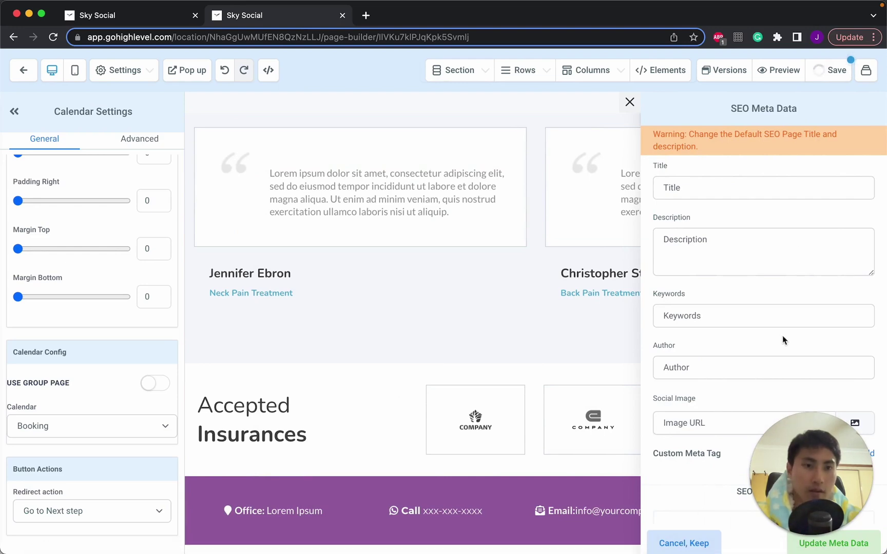
left_click(521, 319)
scroll(719, 242, "up", 15)
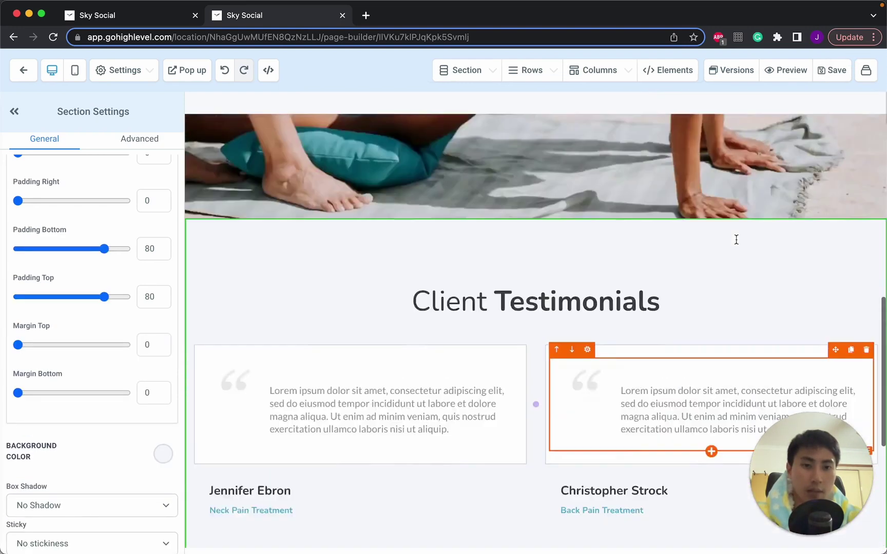
scroll(737, 239, "down", 10)
scroll(736, 239, "down", 4)
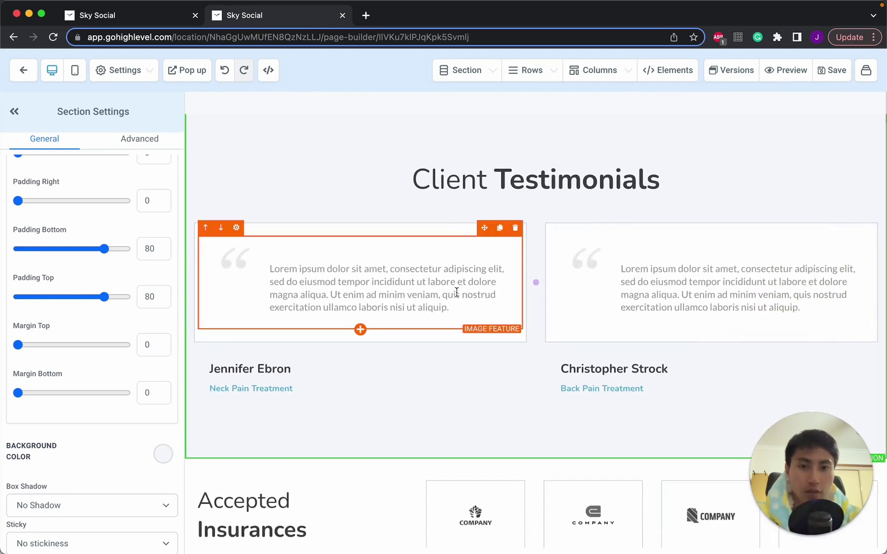
- Replace the first testimonial's name headline with a new person's name
triple_click(438, 300)
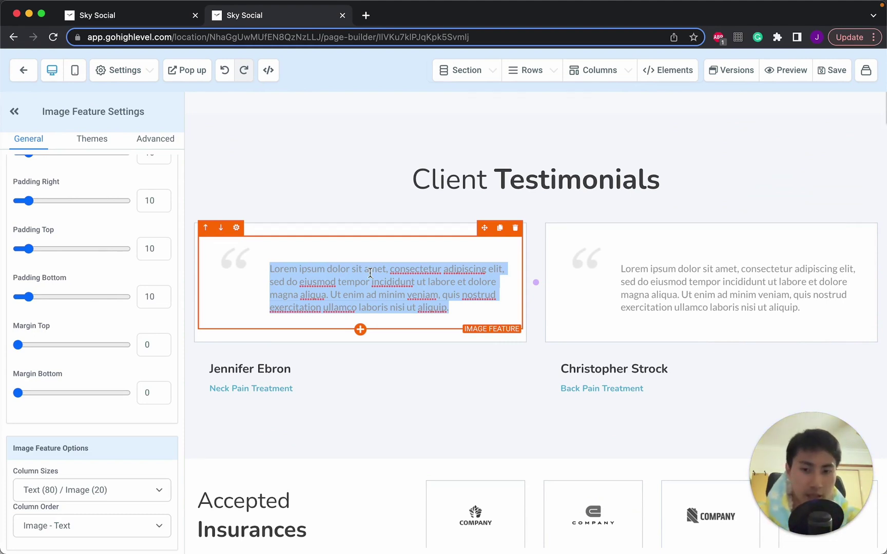
scroll(370, 274, "down", 2)
triple_click(226, 319)
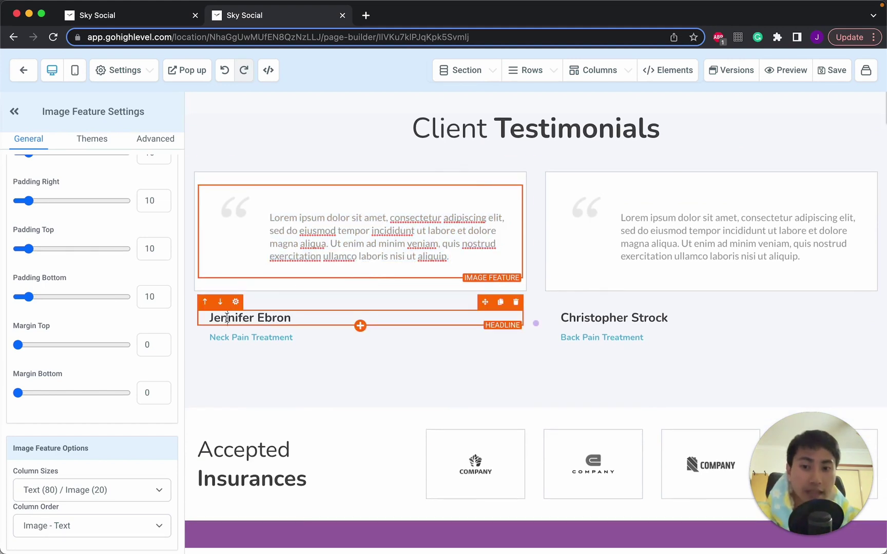
type("Jackie Lu")
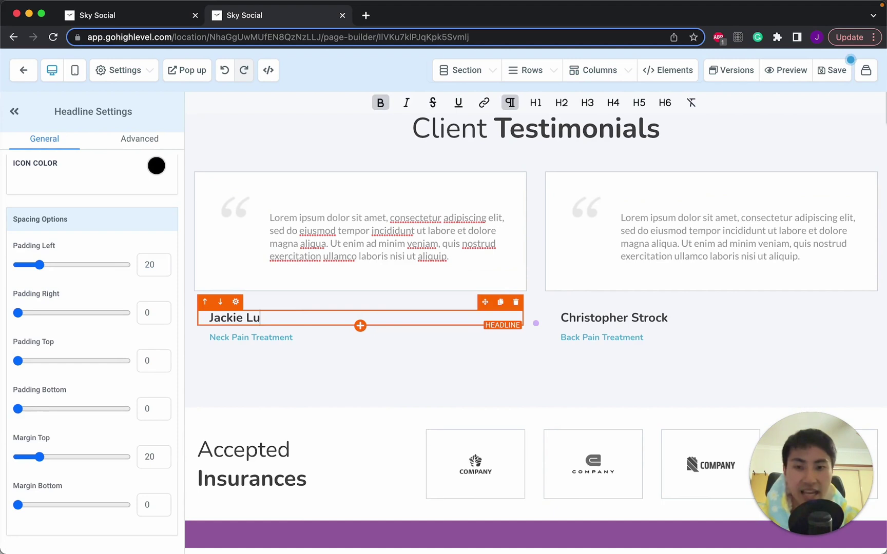
scroll(321, 359, "down", 4)
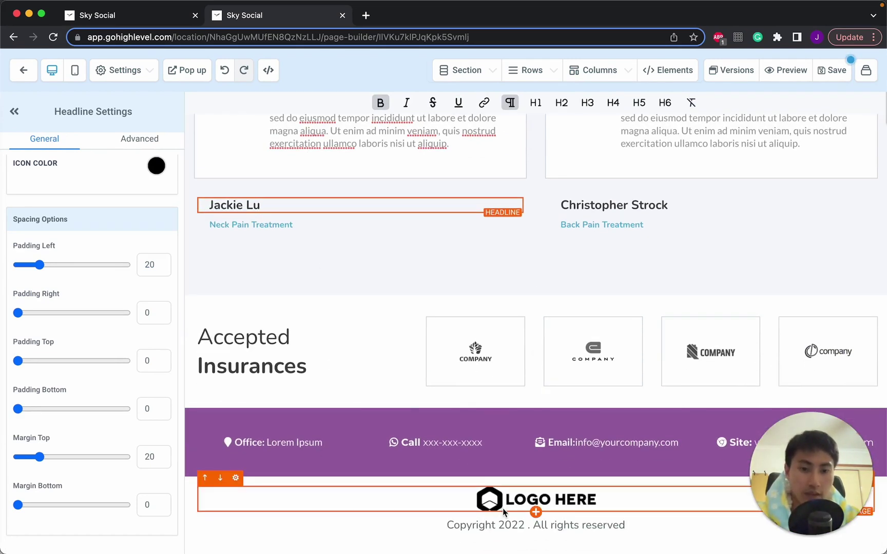
- Swap the footer's LOGO HERE placeholder for smily face.jpeg from the media library
left_click(504, 508)
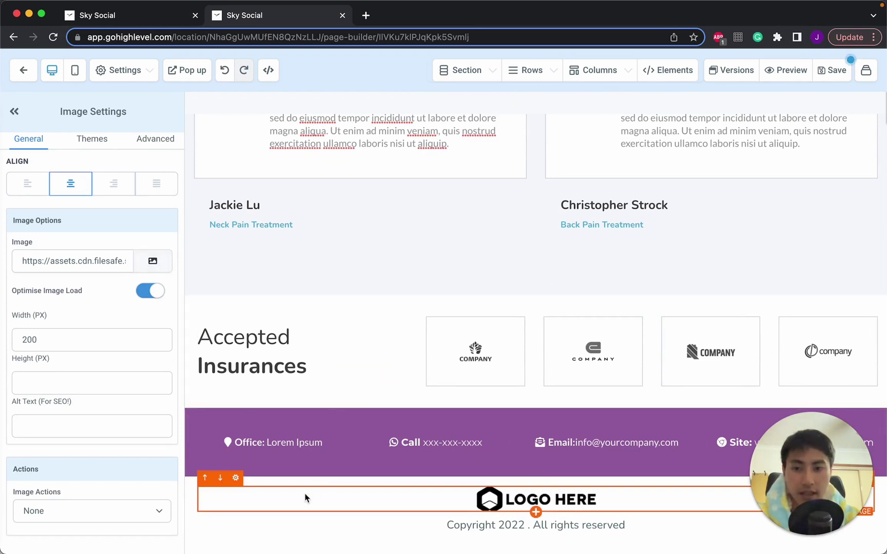
left_click(152, 262)
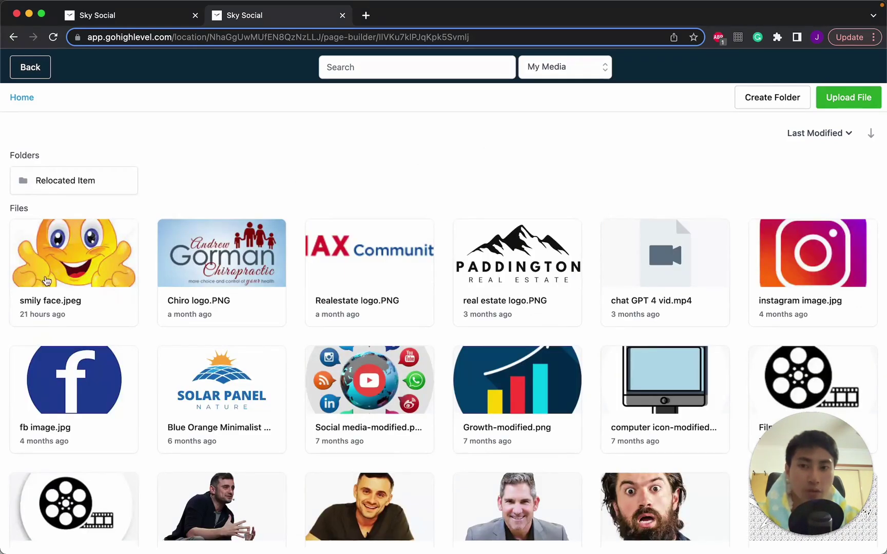
left_click(77, 267)
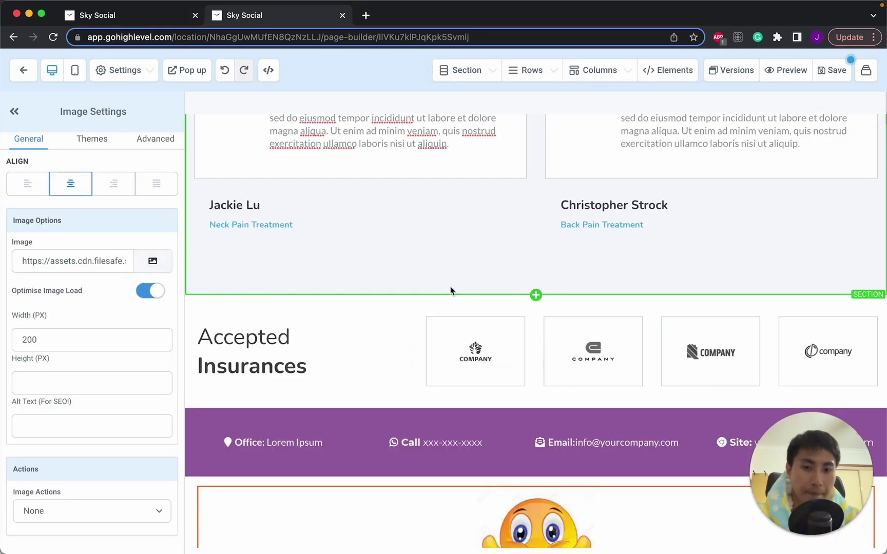
scroll(451, 291, "down", 2)
scroll(772, 141, "up", 15)
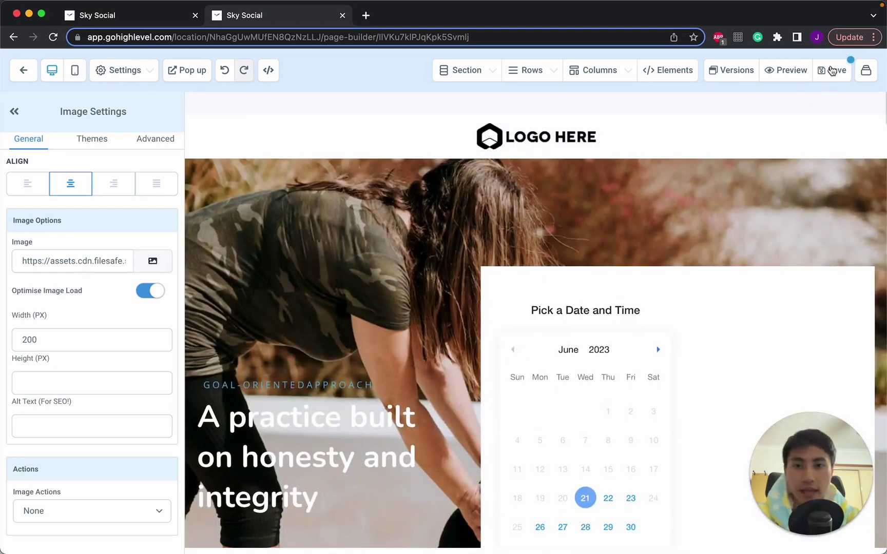
scroll(397, 216, "down", 1)
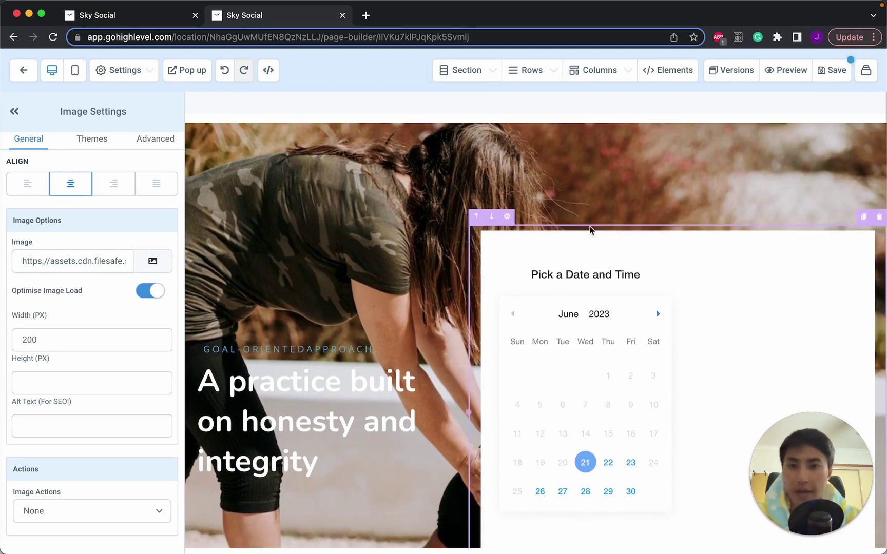
scroll(648, 235, "down", 6)
scroll(648, 235, "down", 1)
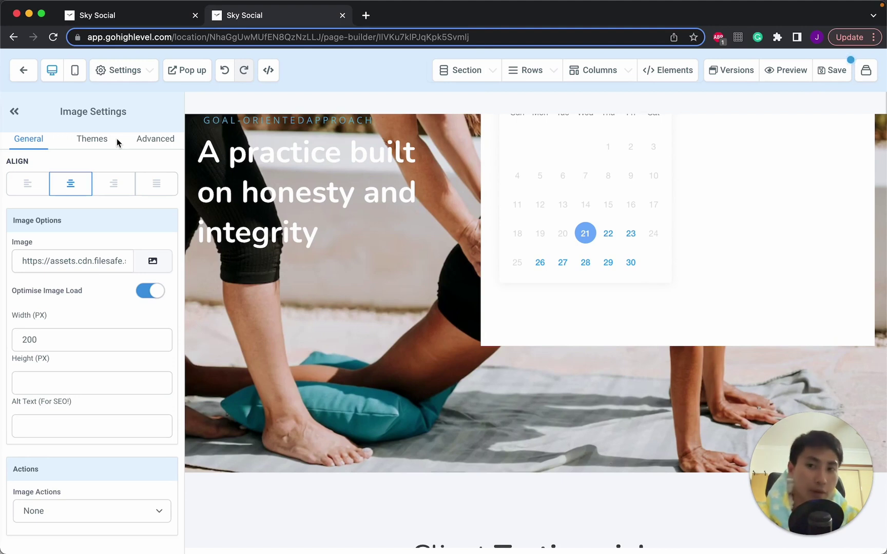
- Preview the mobile layout and turn off desktop visibility for the footer smiley image
left_click(75, 72)
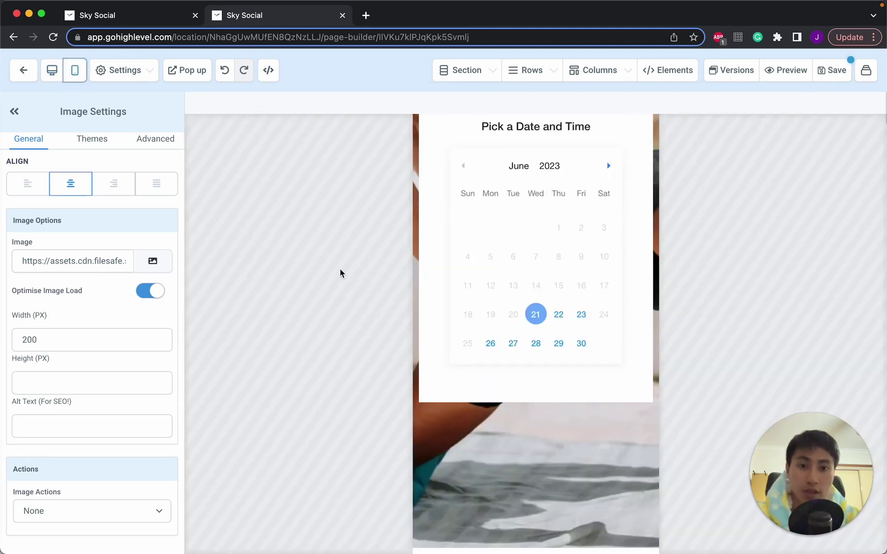
scroll(646, 283, "up", 5)
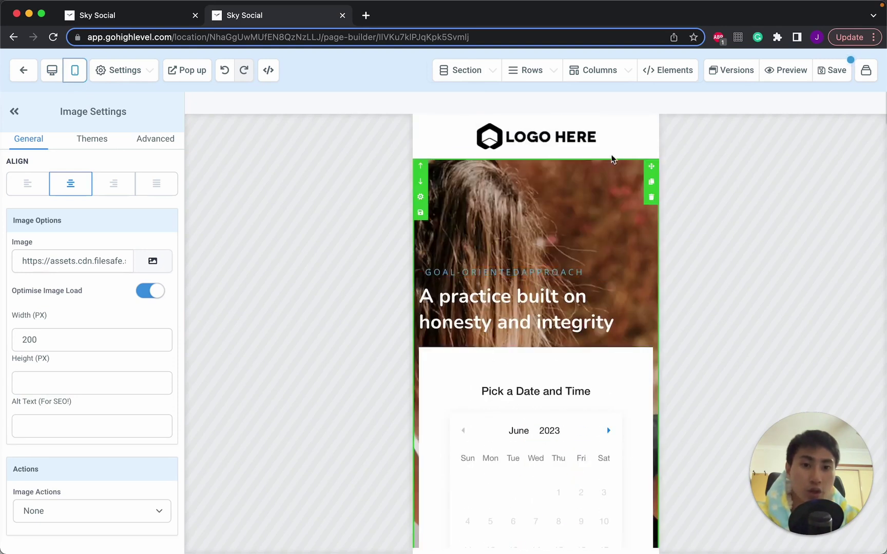
scroll(643, 249, "down", 1)
scroll(643, 249, "down", 10)
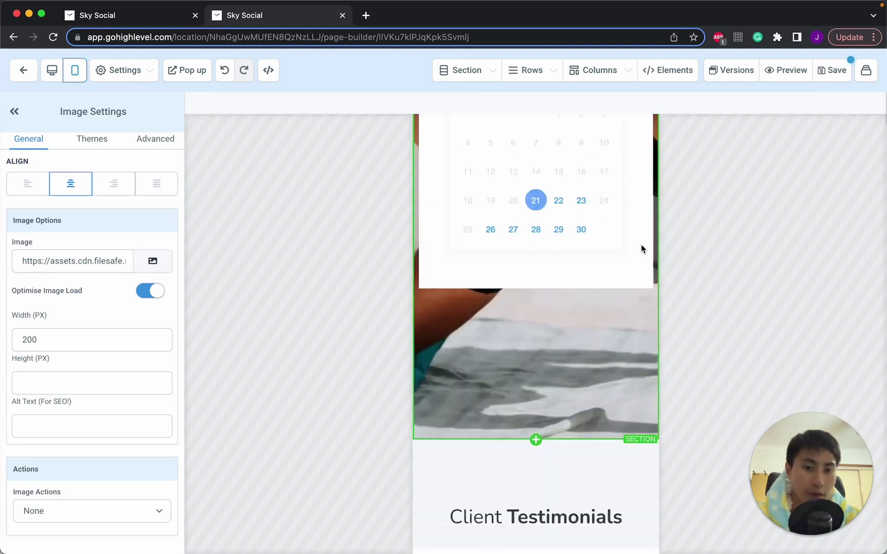
scroll(641, 249, "down", 8)
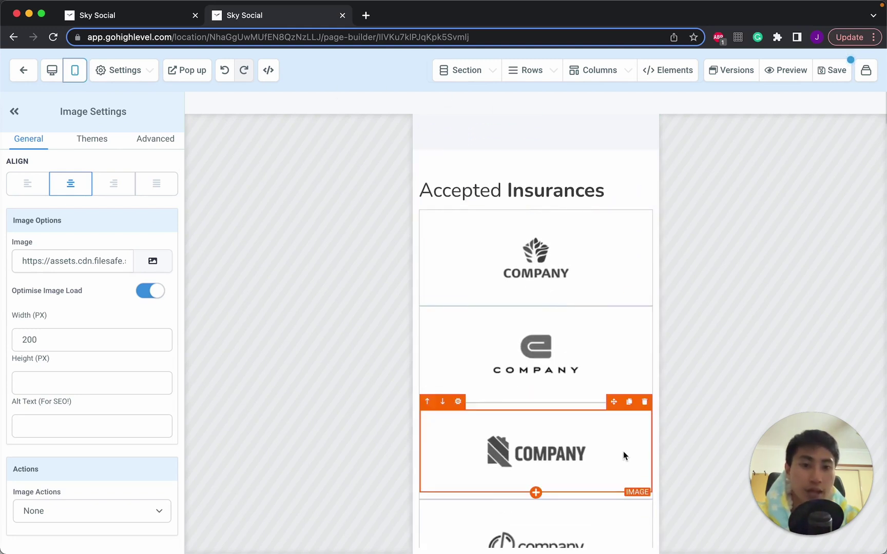
scroll(624, 453, "down", 7)
scroll(623, 453, "up", 3)
scroll(623, 452, "up", 5)
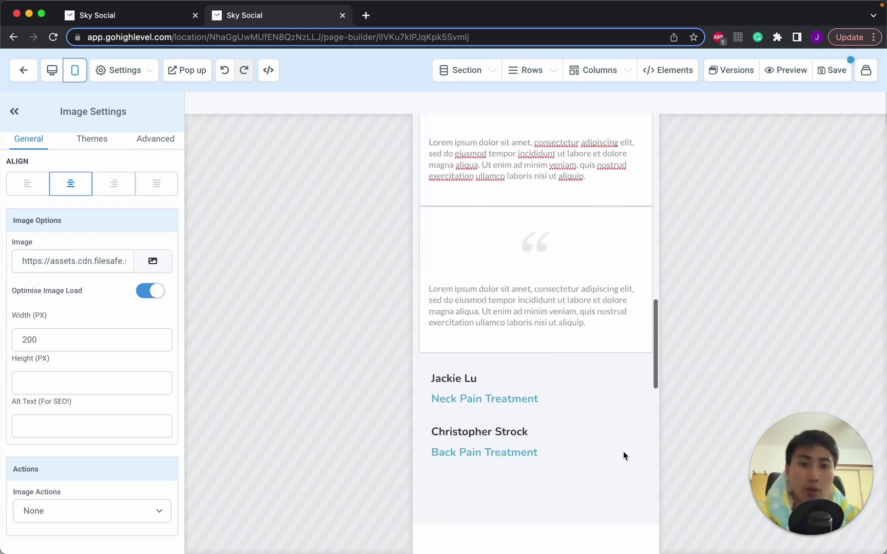
scroll(623, 452, "down", 1)
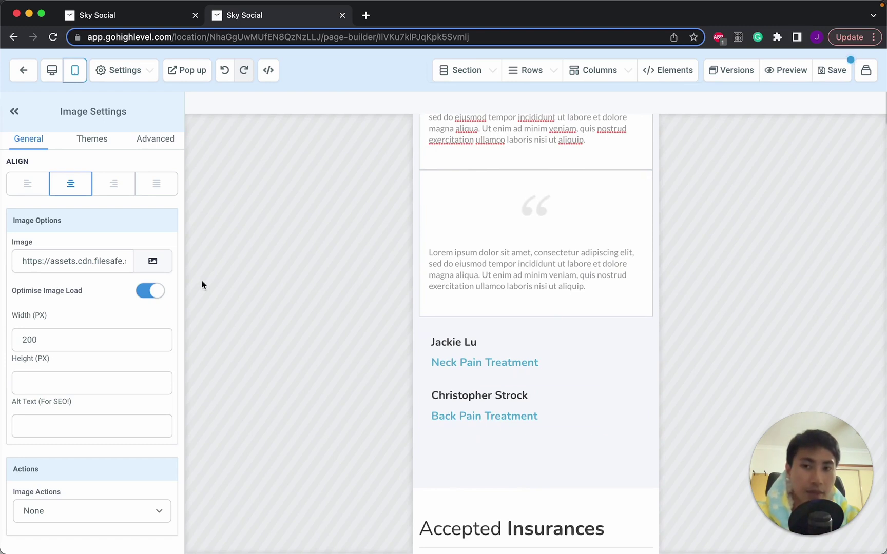
left_click(146, 141)
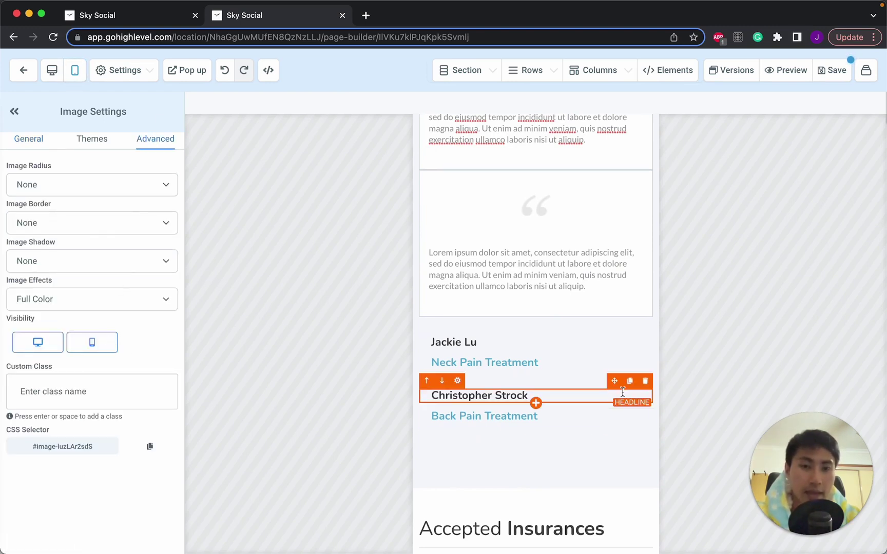
scroll(622, 392, "up", 4)
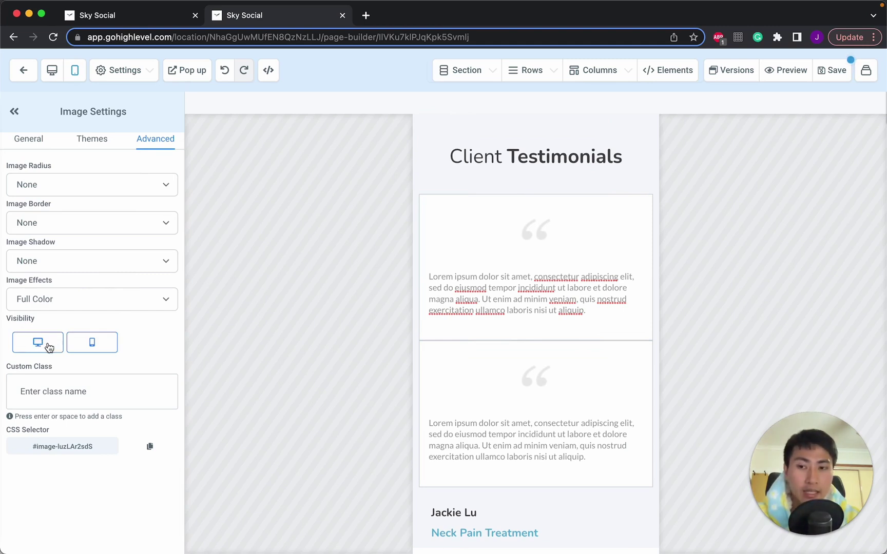
left_click(49, 348)
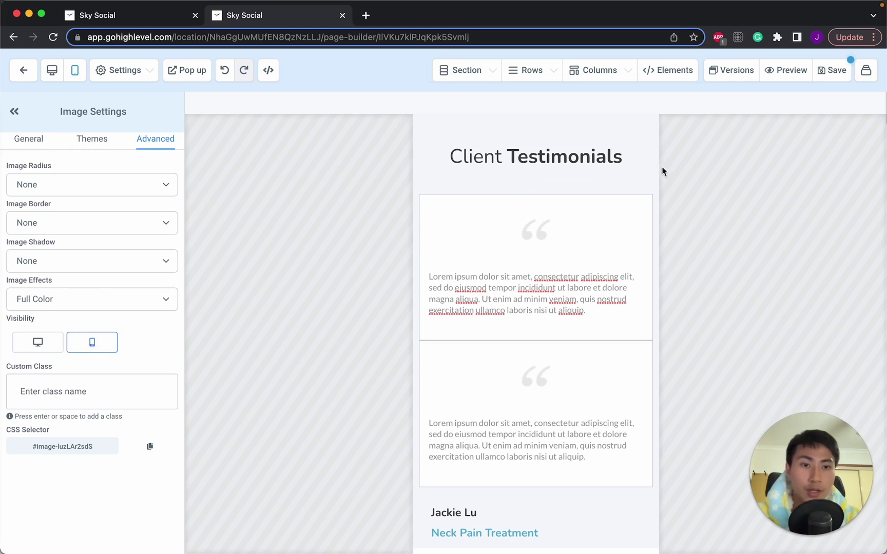
- Make the Client Testimonials heading an H2, reducing its size to 28
left_click(637, 158)
key("Return")
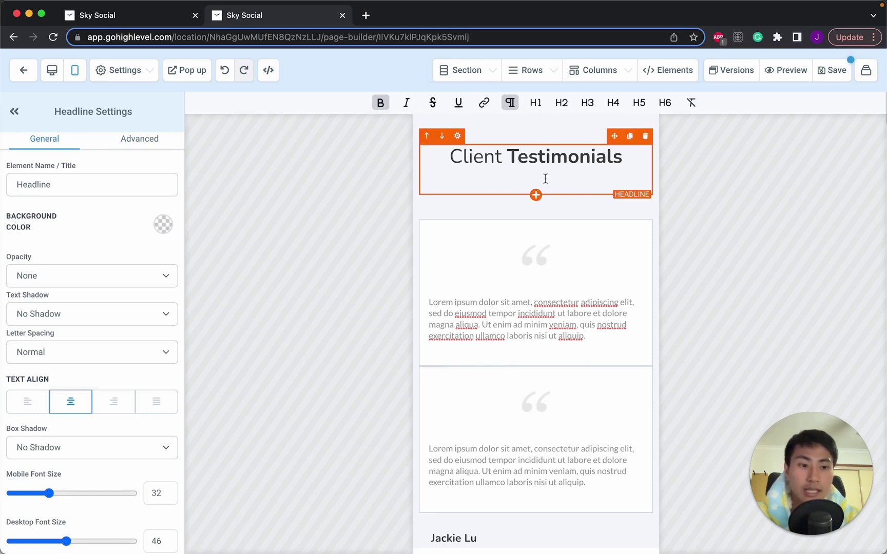
key("BackSpace")
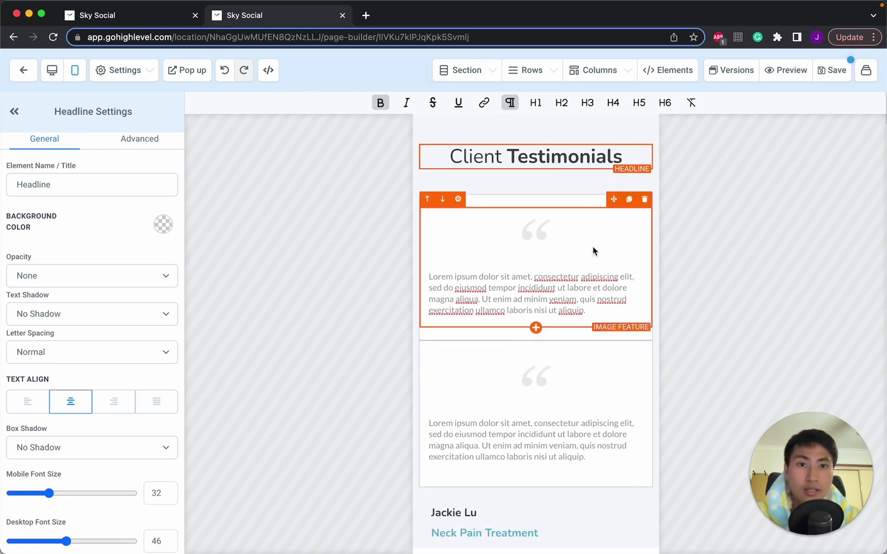
left_click(459, 103)
left_click(481, 157)
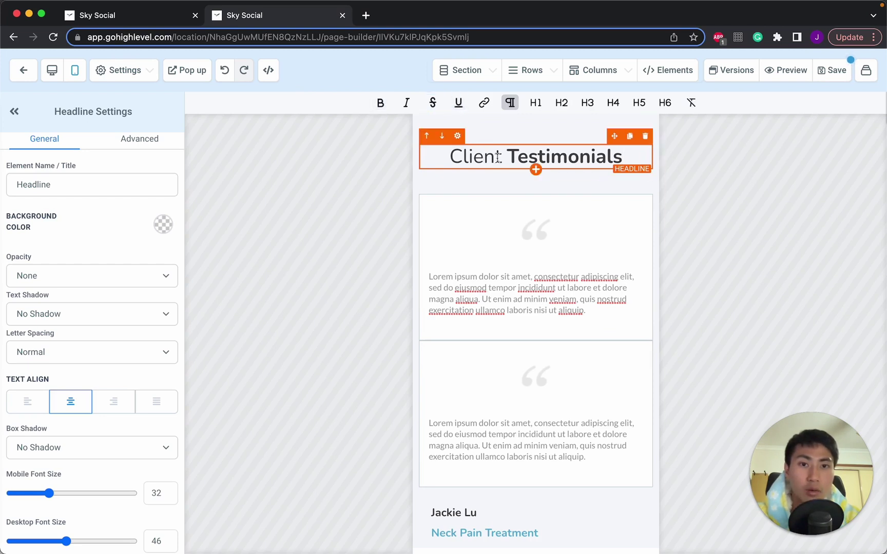
triple_click(500, 157)
left_click(561, 103)
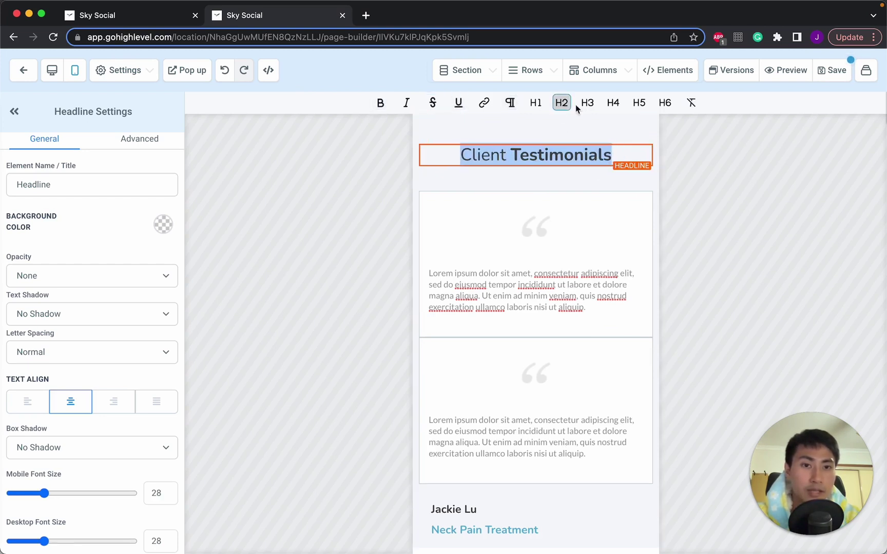
left_click(588, 102)
left_click(613, 102)
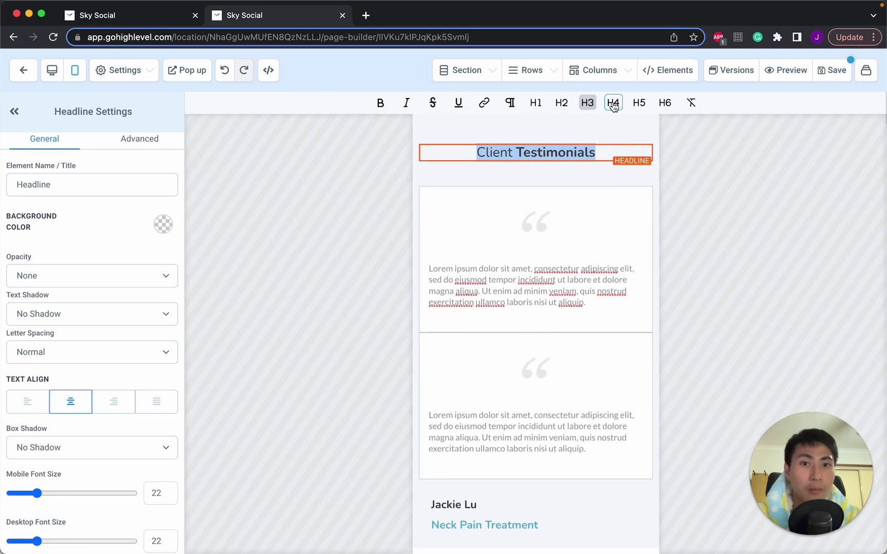
left_click(563, 103)
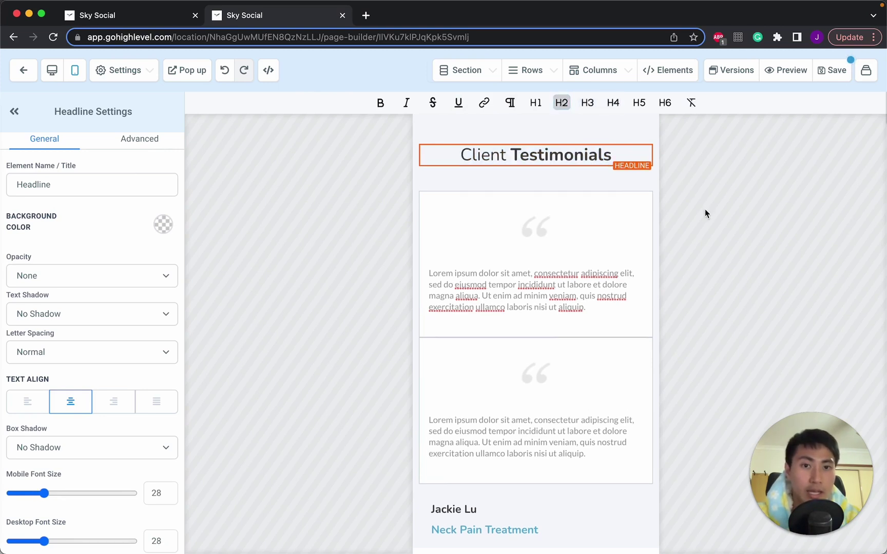
scroll(551, 215, "up", 2)
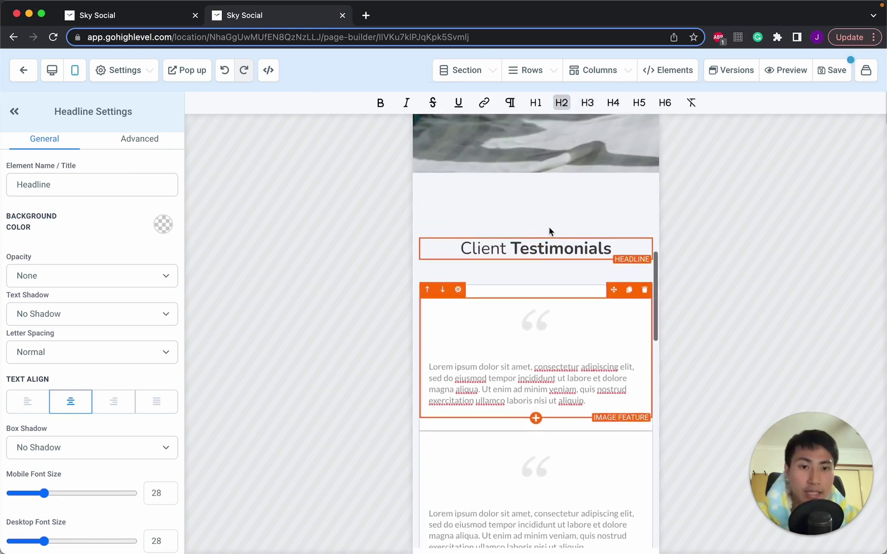
- Return to the desktop layout and select the second testimonial's image feature
left_click(55, 73)
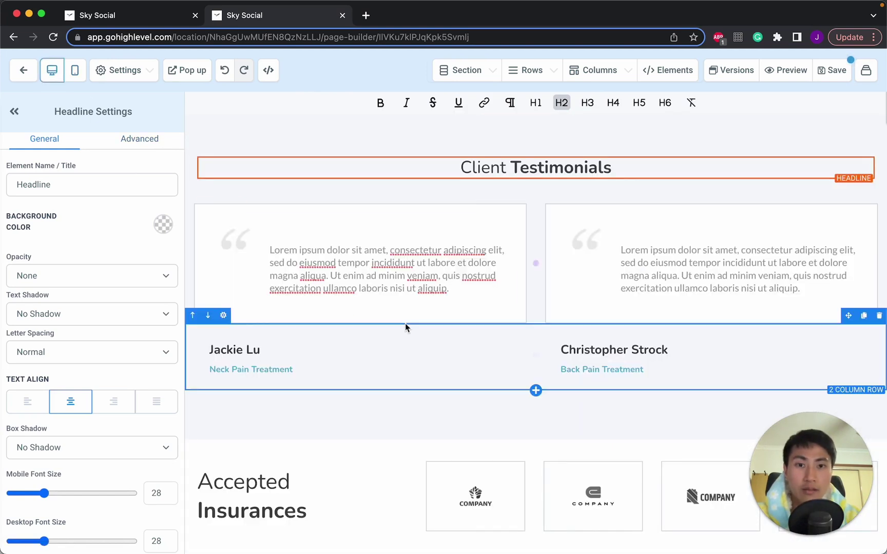
scroll(405, 324, "up", 2)
left_click(567, 345)
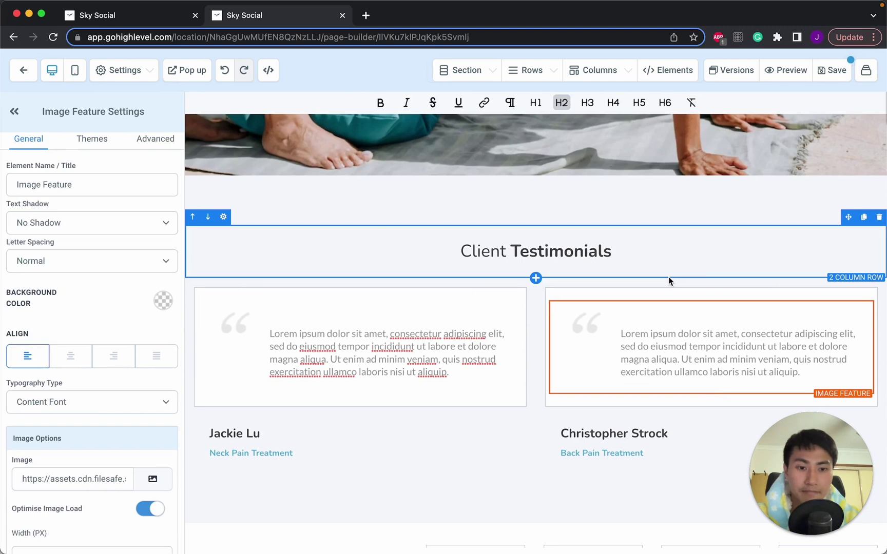
scroll(669, 282, "down", 4)
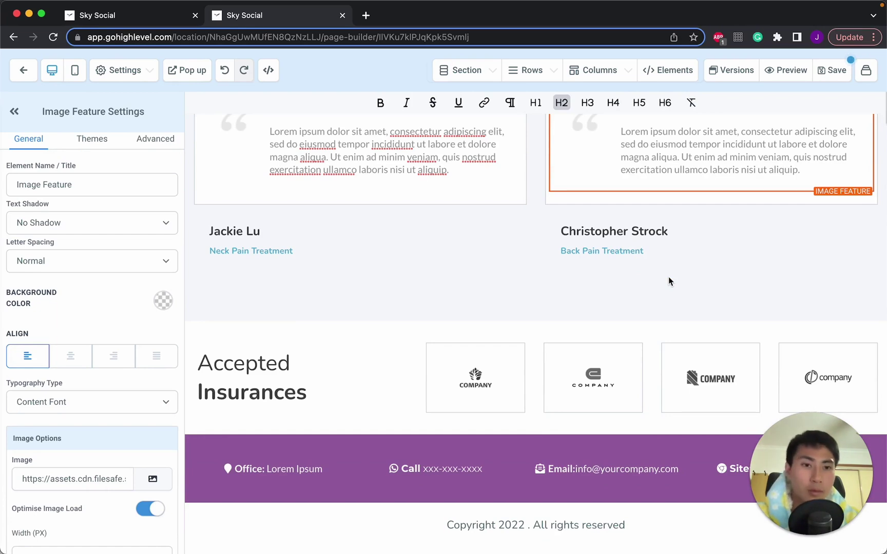
scroll(669, 281, "up", 15)
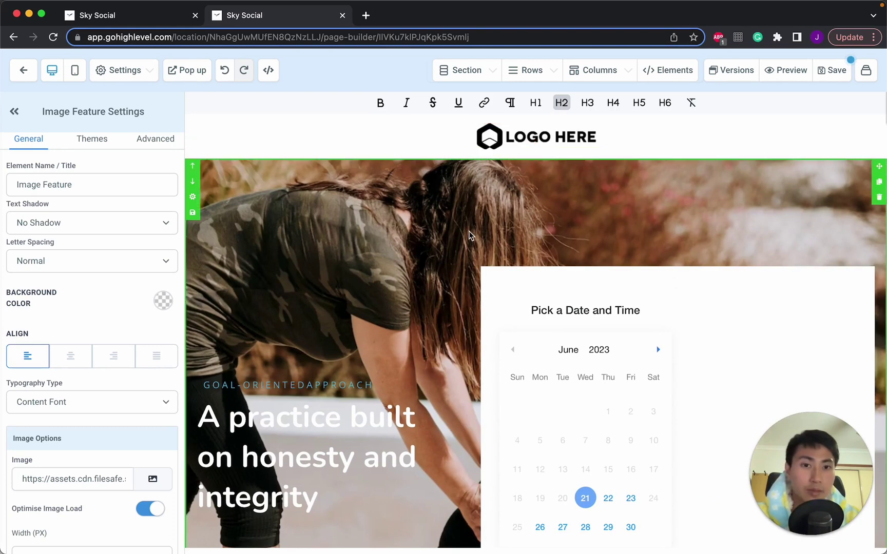
- Close the calendar availability window and open the Add Domain dialog from Domains settings
left_click(156, 21)
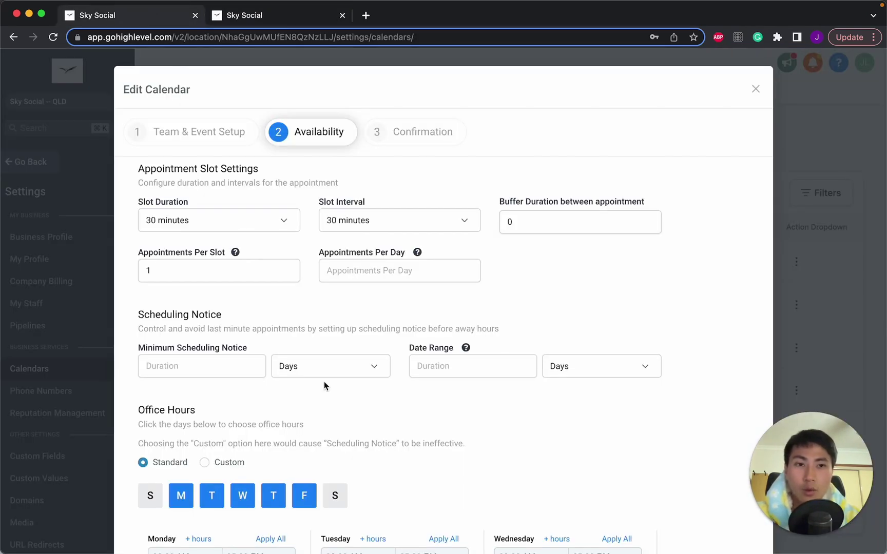
left_click(755, 90)
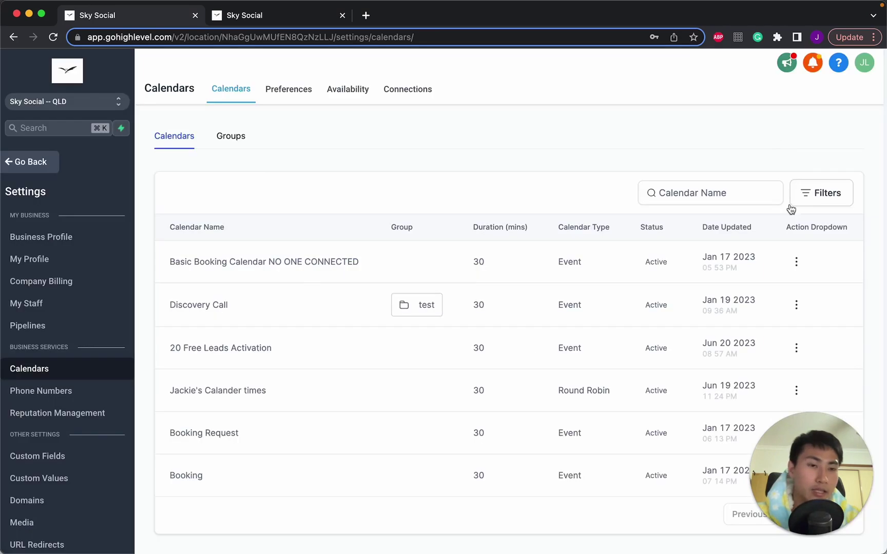
scroll(31, 365, "down", 4)
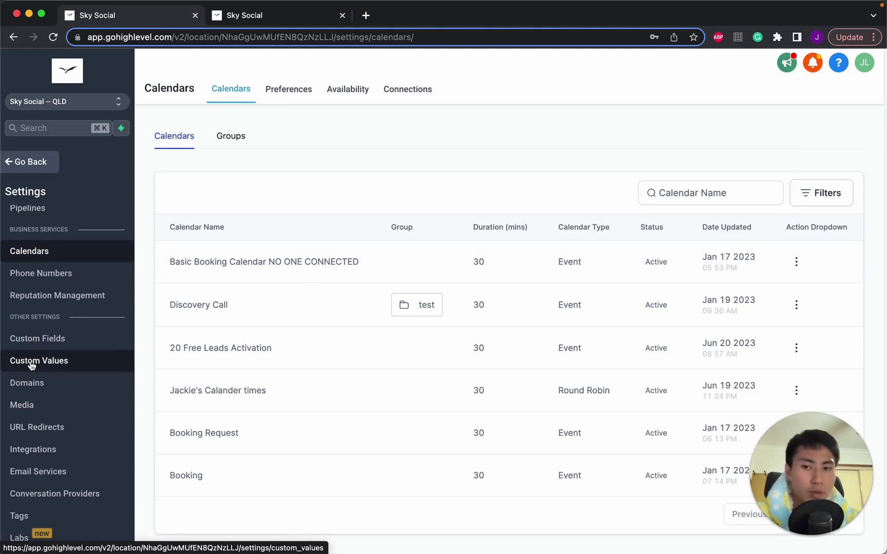
left_click(32, 383)
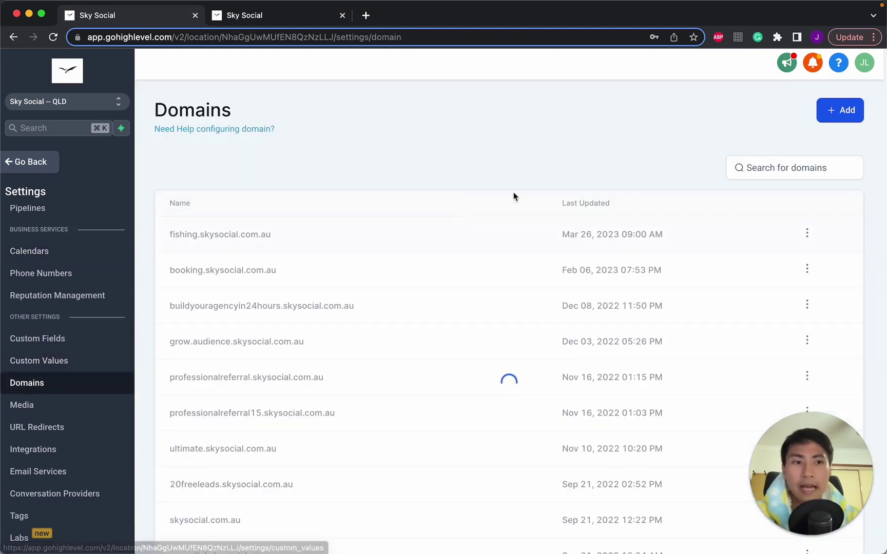
scroll(253, 234, "down", 3)
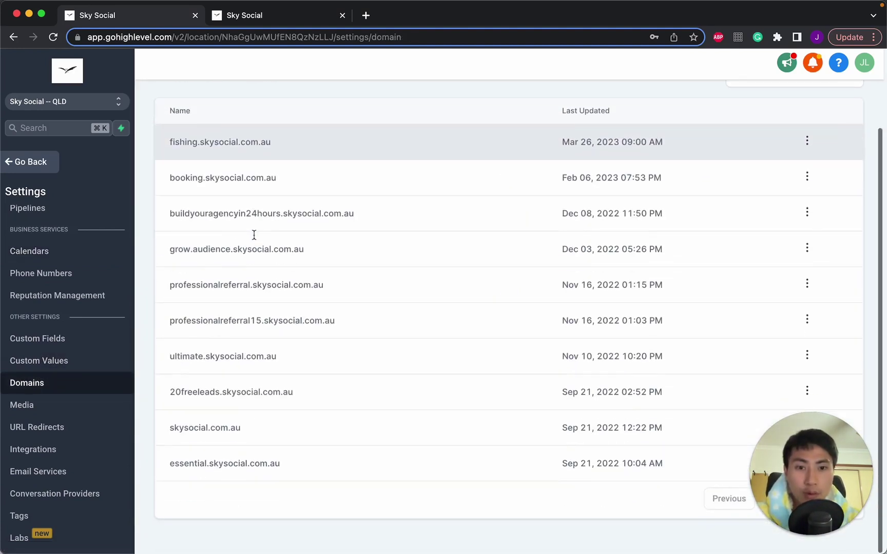
scroll(254, 236, "up", 3)
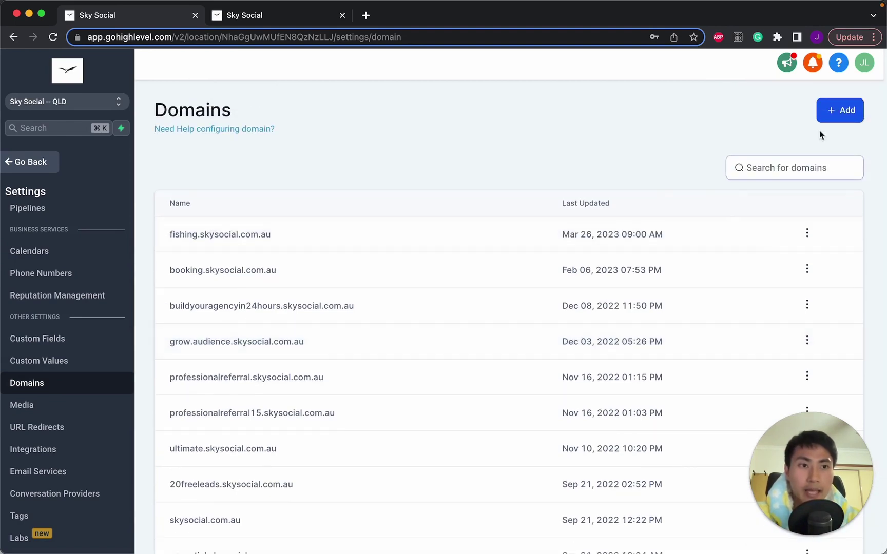
left_click(835, 115)
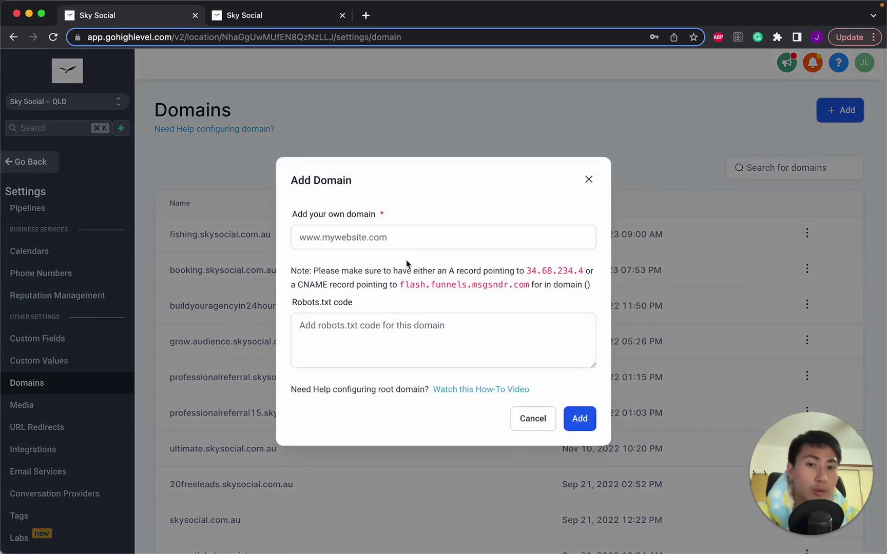
- Enter and add chiro.skysocial.com.au as the custom domain, restoring .com.au after .com fails
left_click(415, 243)
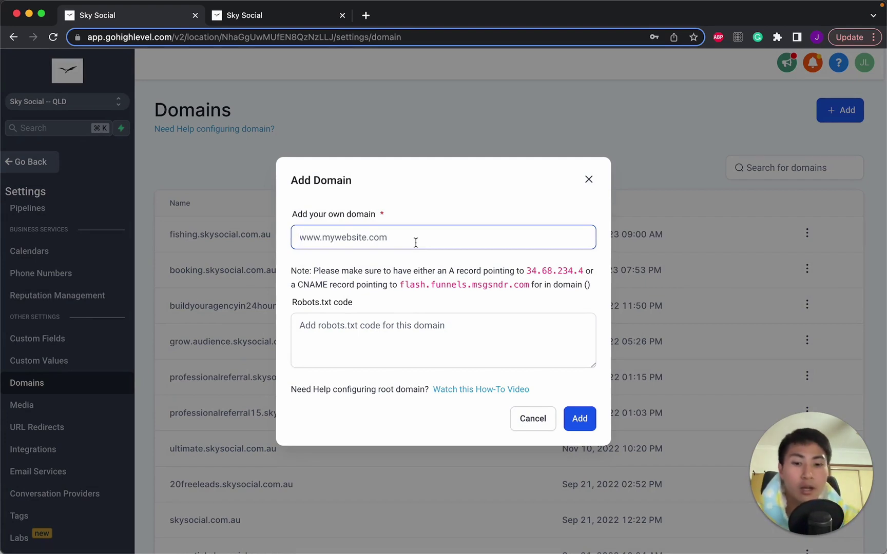
type("ch")
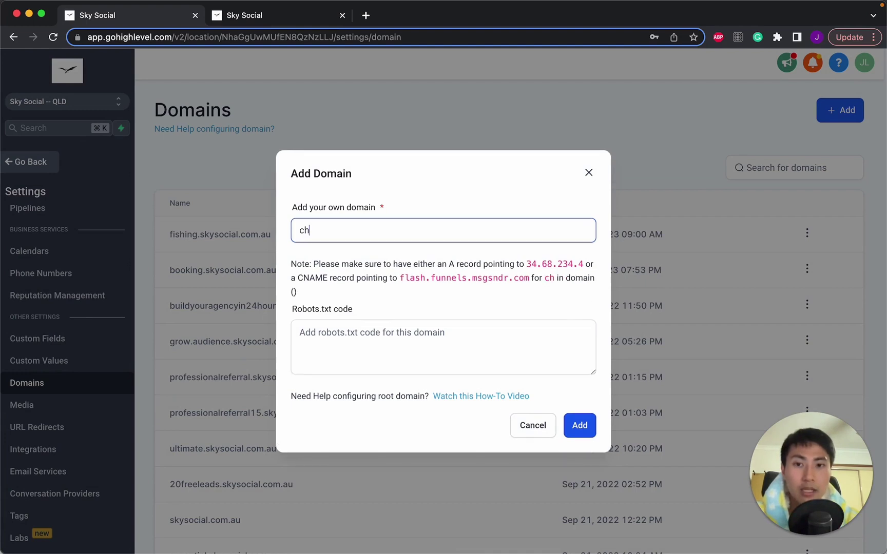
type("irp.")
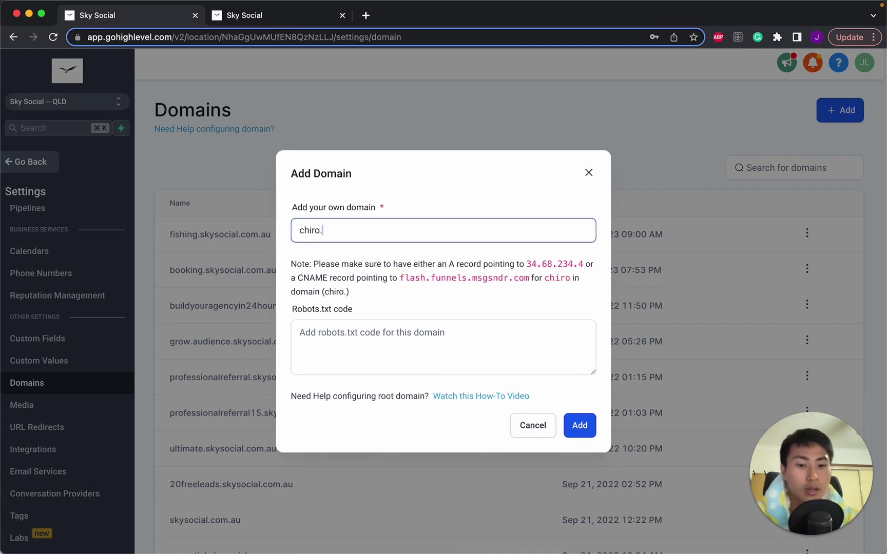
type("skysocial")
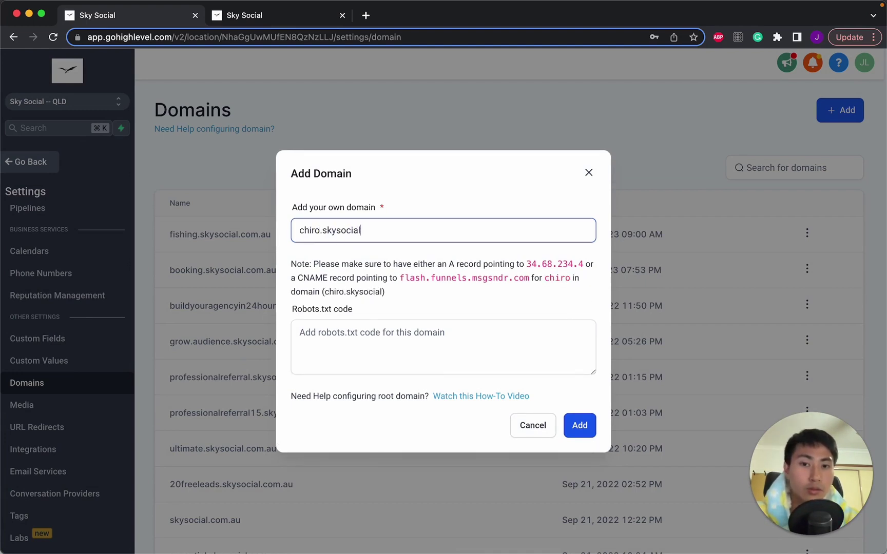
type(".com.au")
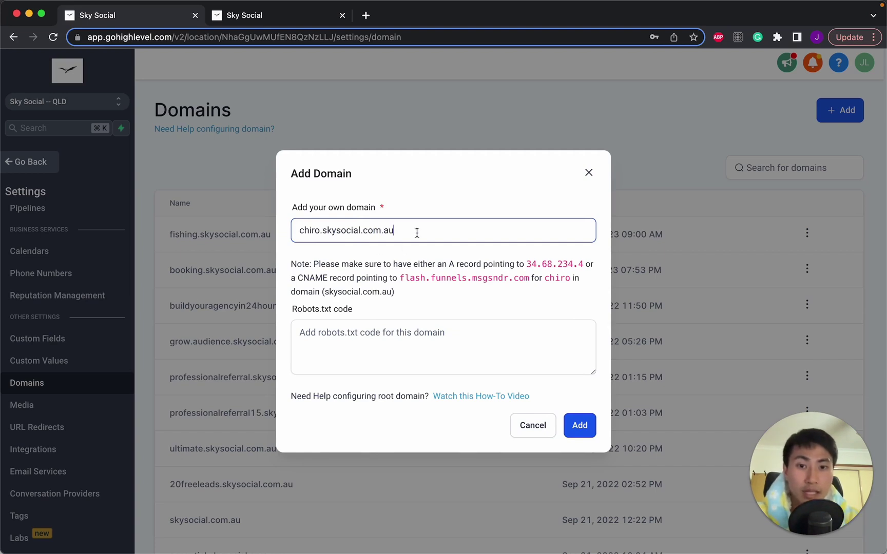
left_click_drag(417, 232, 323, 228)
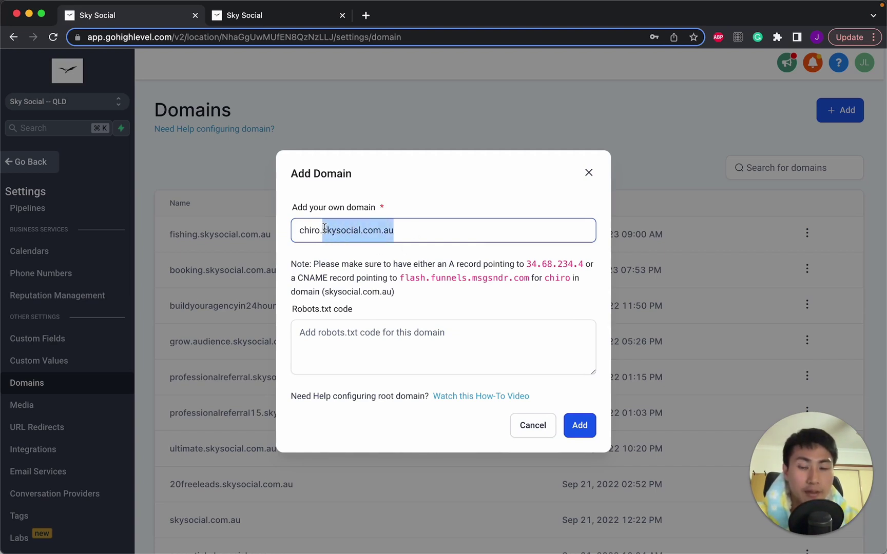
double_click(307, 232)
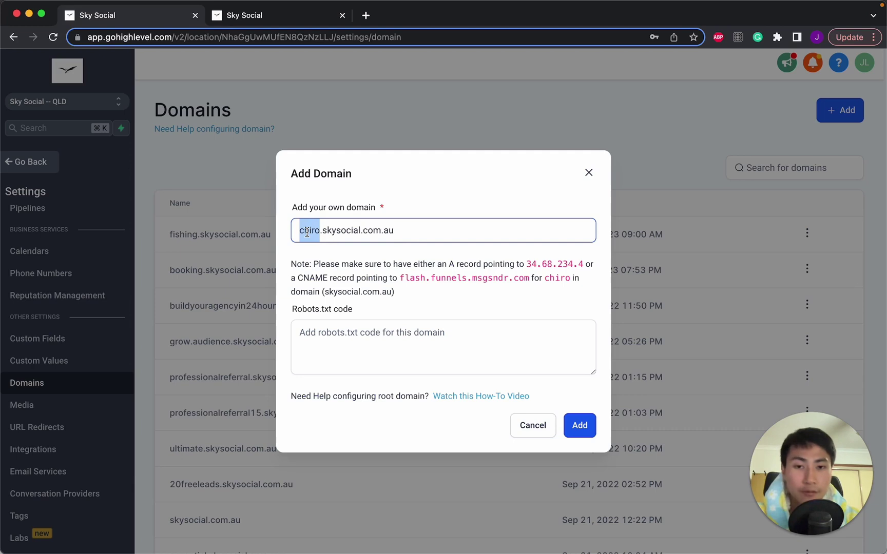
left_click(432, 232)
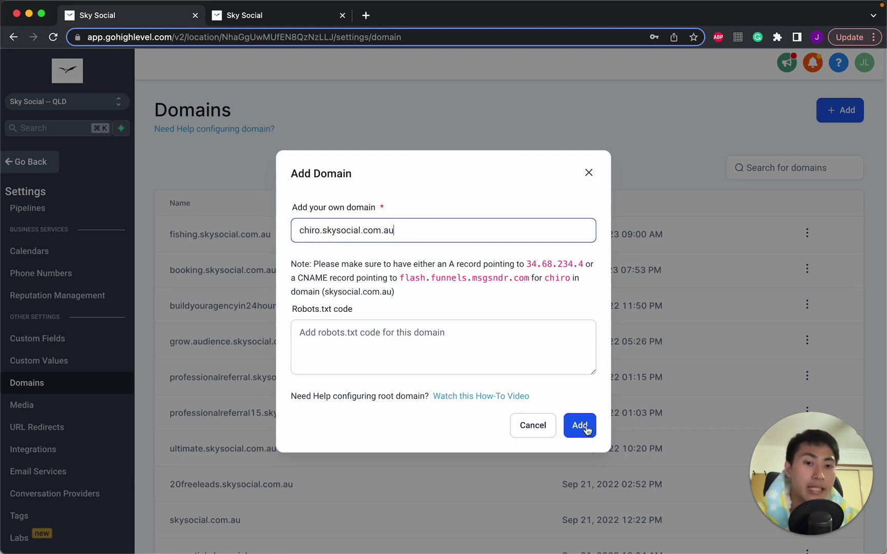
key("BackSpace")
key("BackSpace")
key("BackSpace")
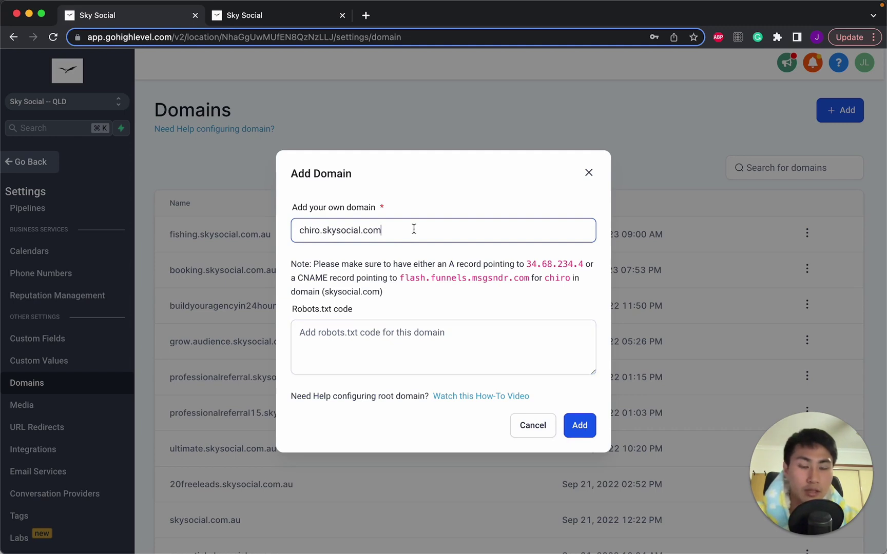
left_click(585, 427)
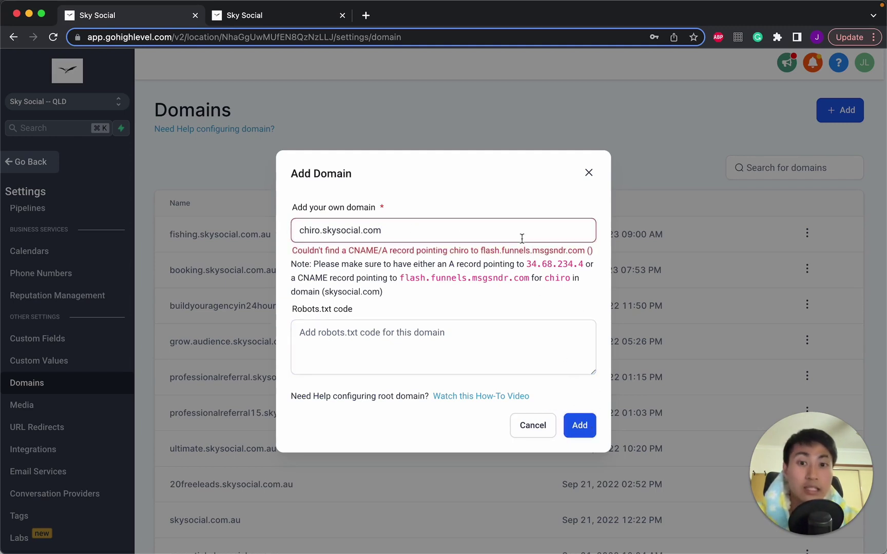
left_click(506, 229)
type(".au")
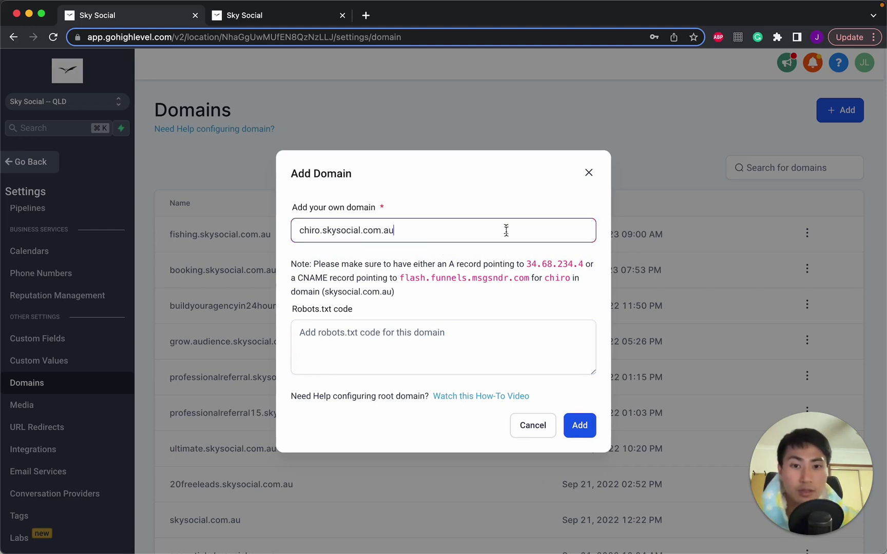
left_click(575, 424)
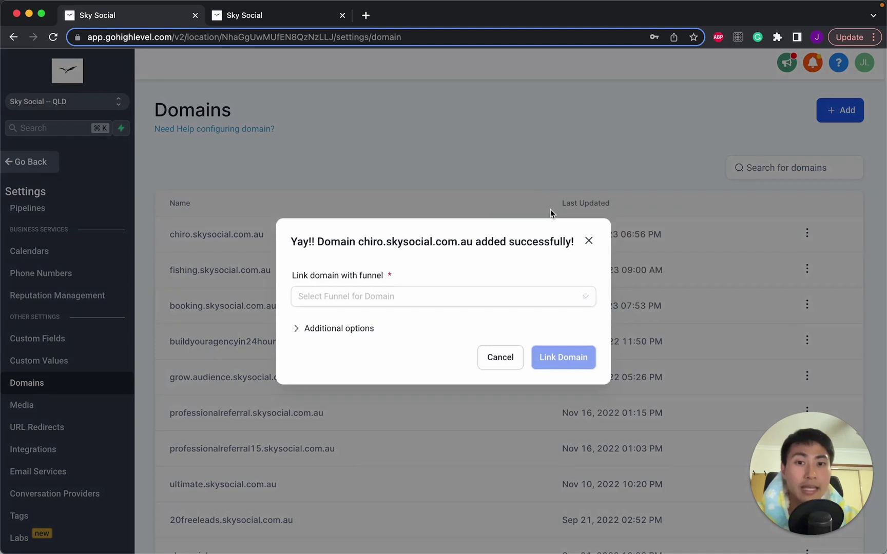
- Link the domain to the Chiropractic Therapy Bookings funnel, default step Home, and close the confirmation
left_click(363, 293)
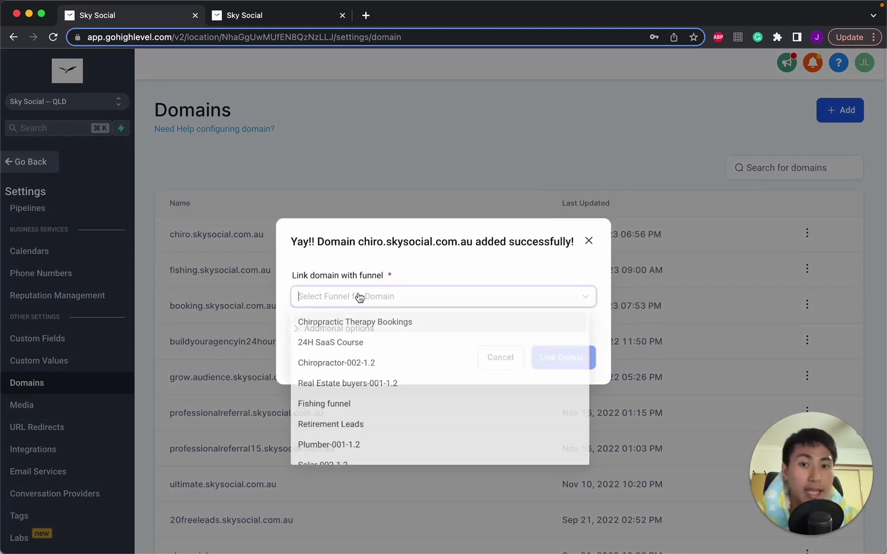
left_click(415, 331)
left_click(529, 324)
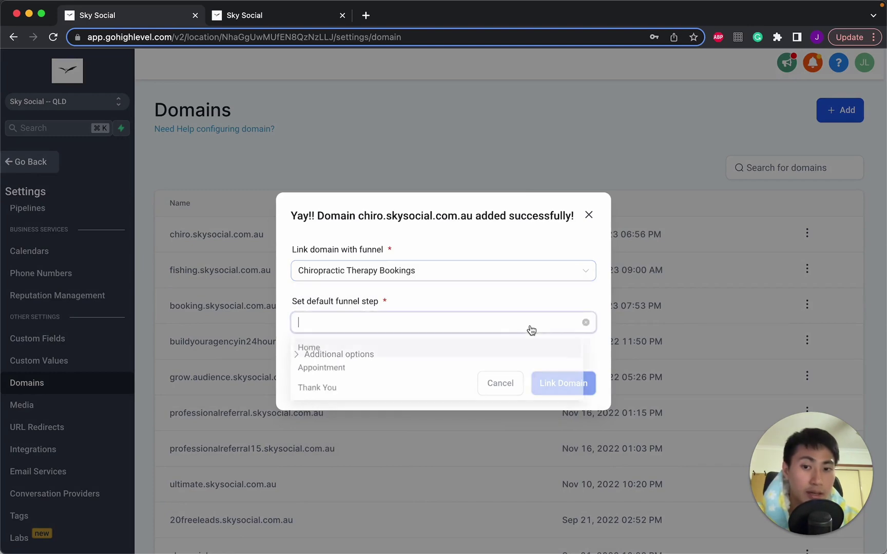
left_click(421, 355)
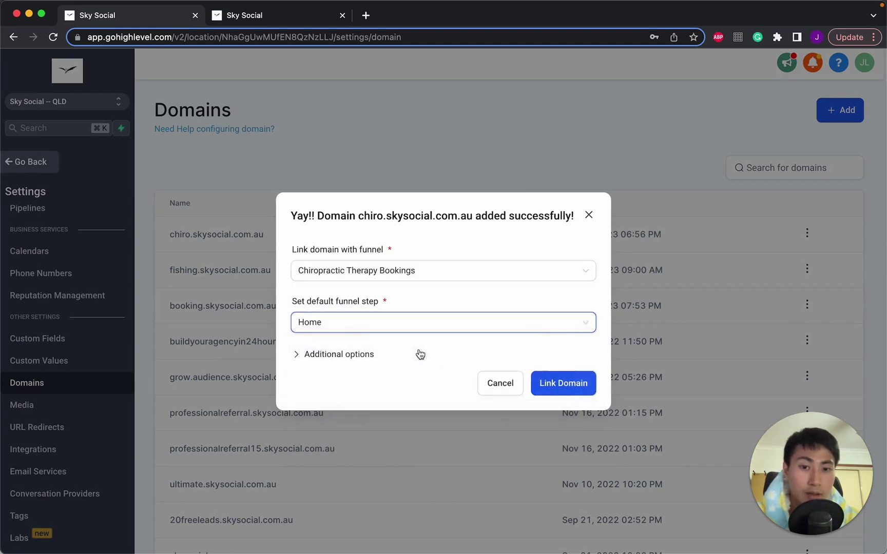
left_click(561, 389)
left_click(589, 215)
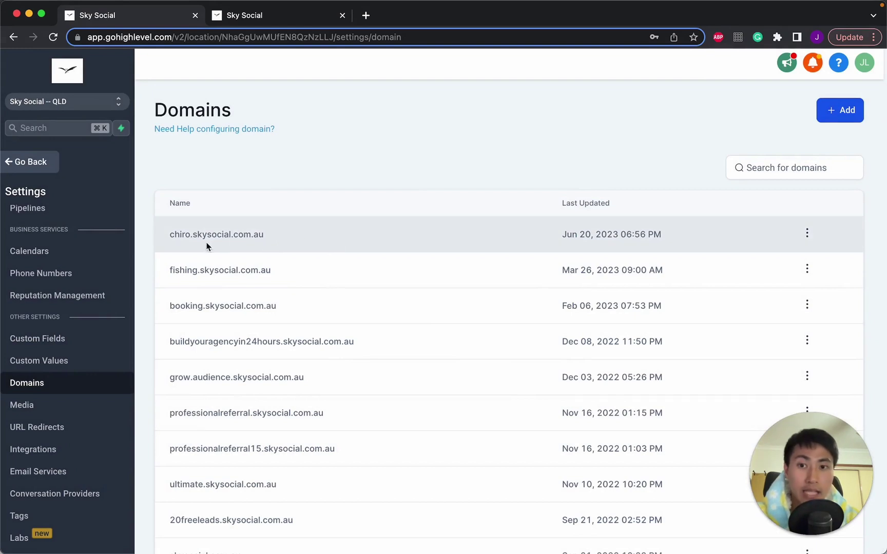
- Load chiro.skysocial.com.au in a new browser tab and scroll through the live page
triple_click(164, 240)
key("super+c")
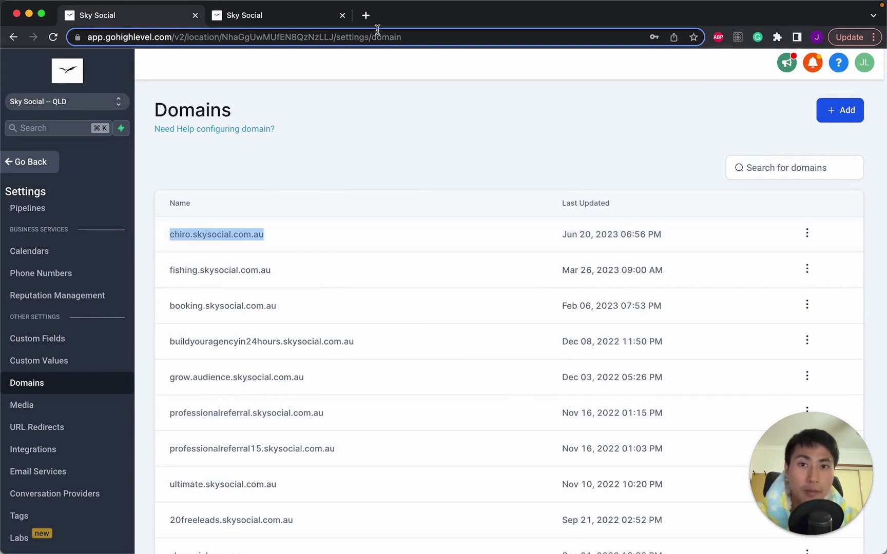
left_click(366, 15)
key("super+v")
key("Return")
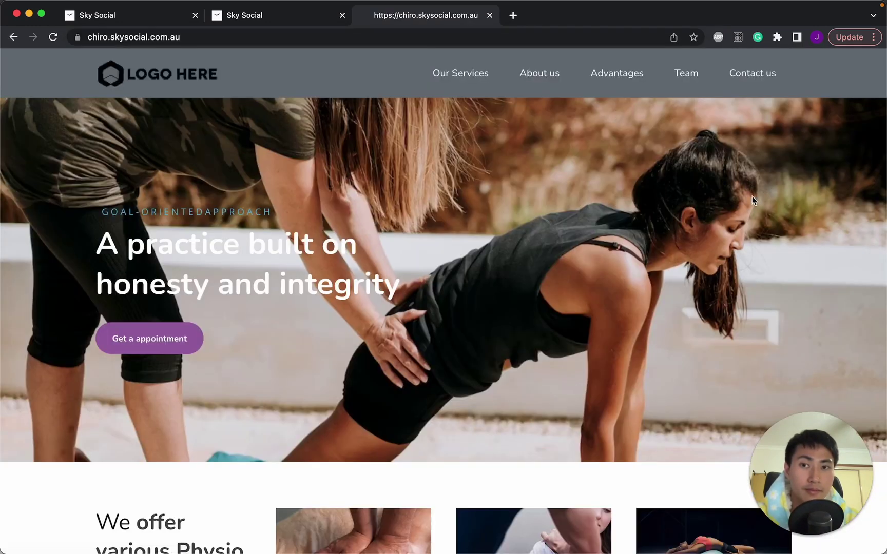
scroll(828, 227, "down", 8)
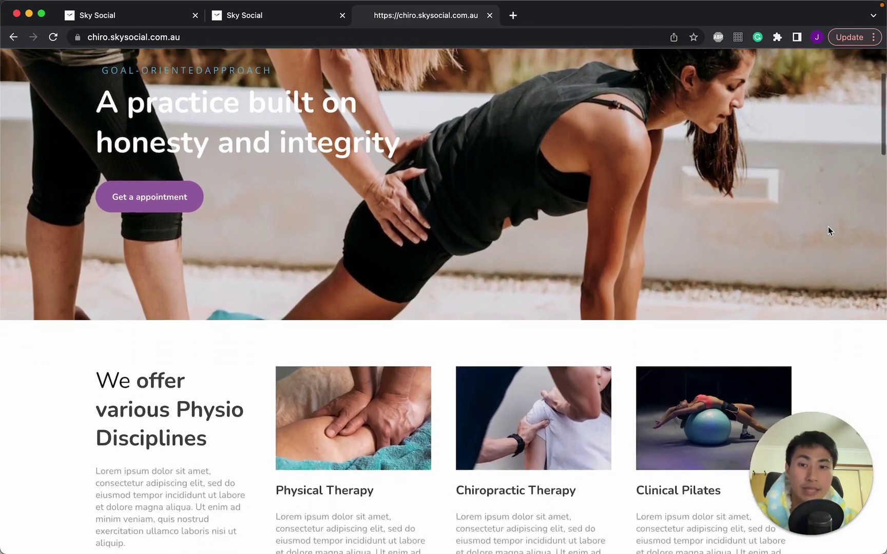
scroll(828, 229, "down", 5)
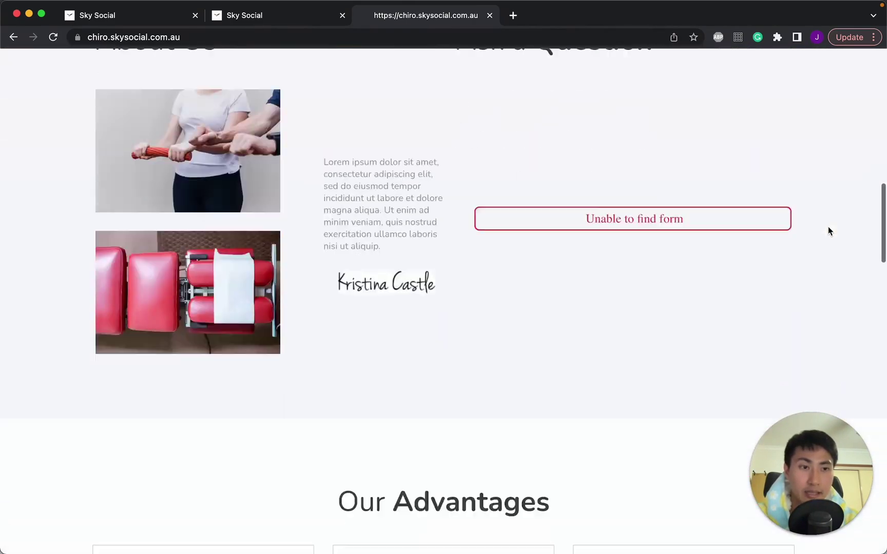
scroll(828, 230, "up", 15)
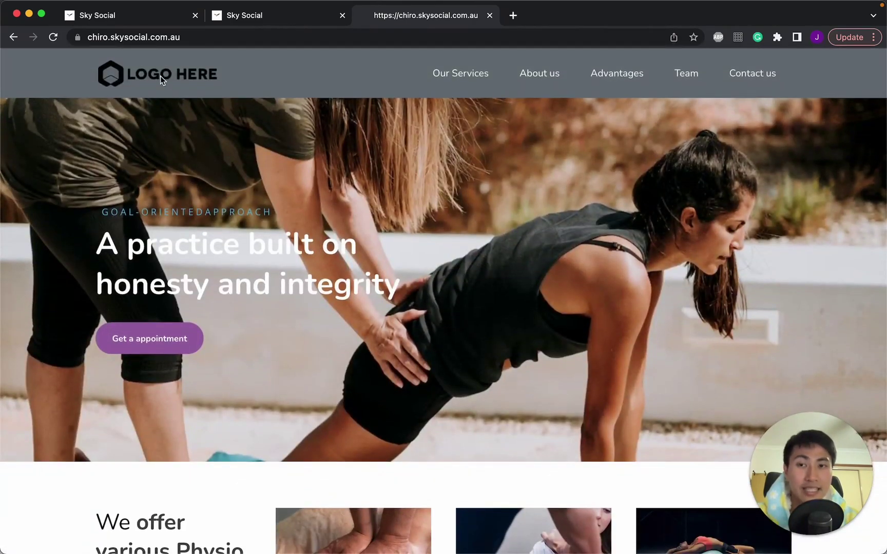
- Save the current funnel page and switch to editing the Home page
left_click(254, 19)
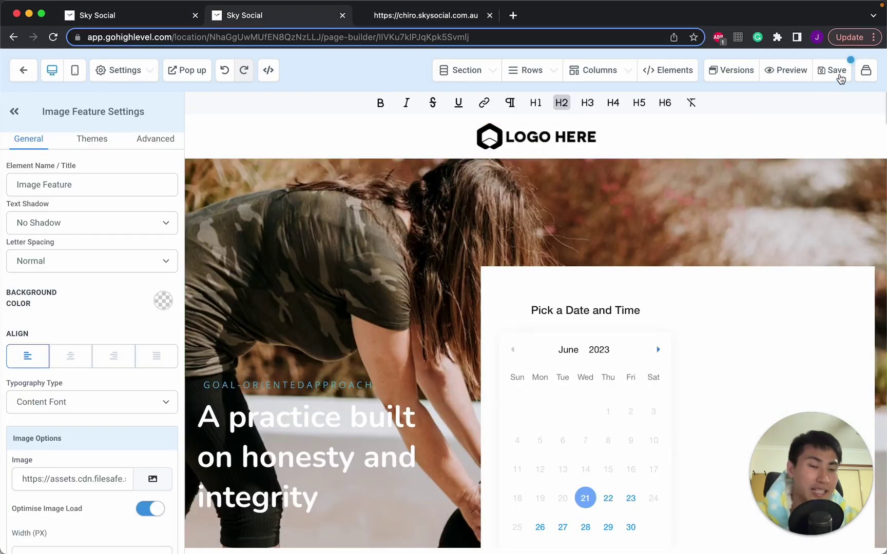
left_click(839, 77)
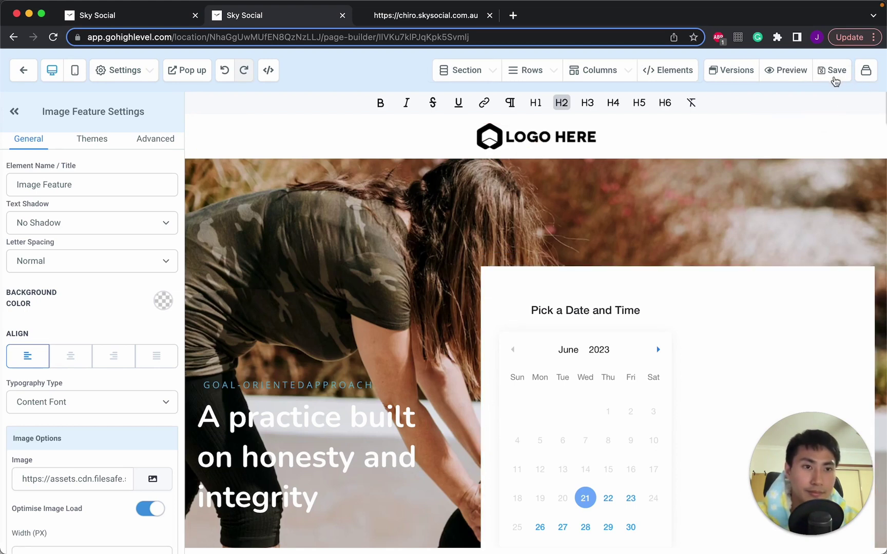
left_click(865, 70)
left_click(801, 103)
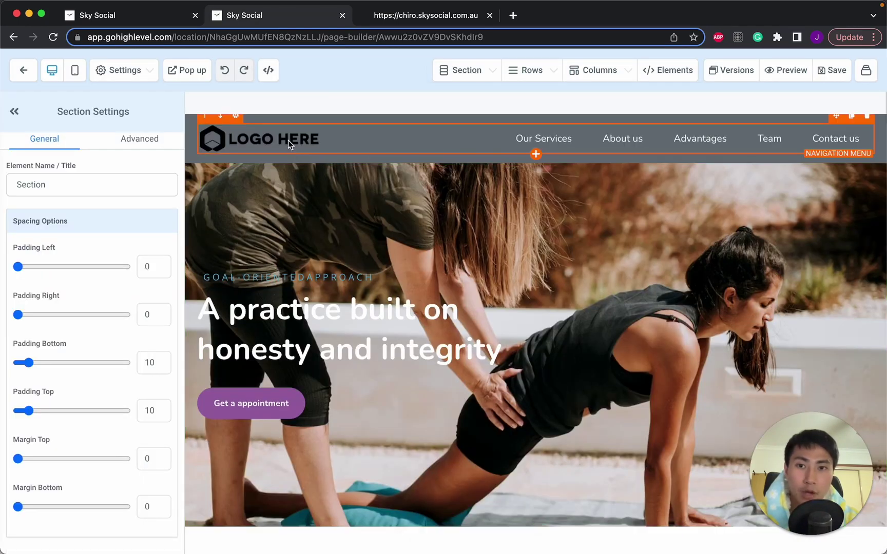
- Set the navigation menu's Brand Logo to smily face.jpeg and save the Home page
left_click(289, 140)
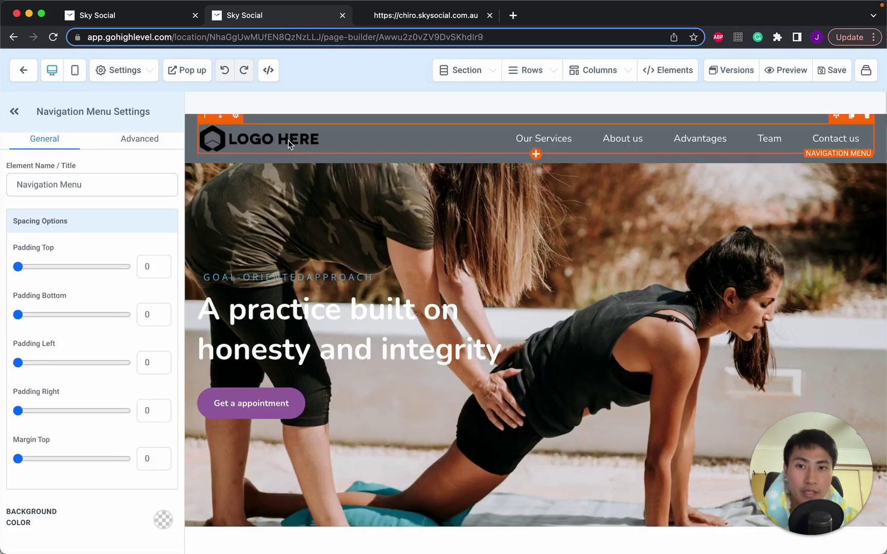
scroll(101, 467, "down", 10)
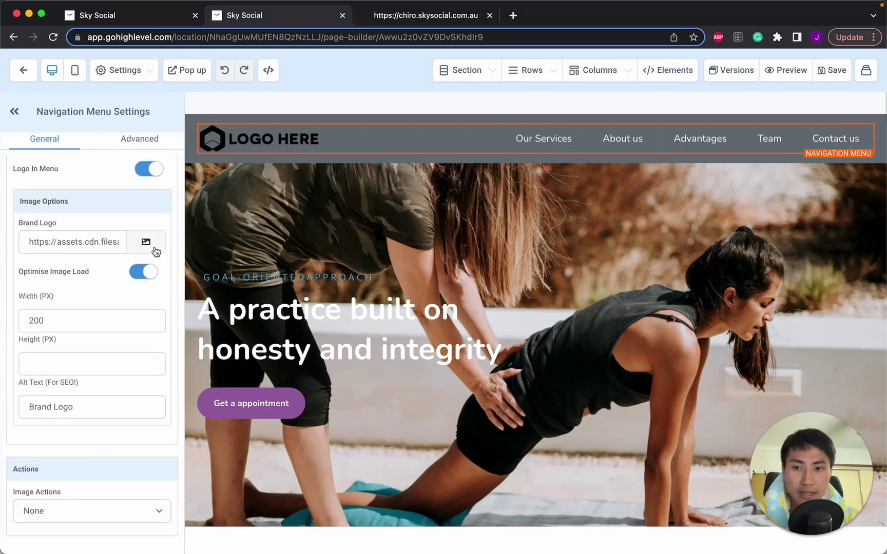
left_click(155, 250)
left_click(56, 261)
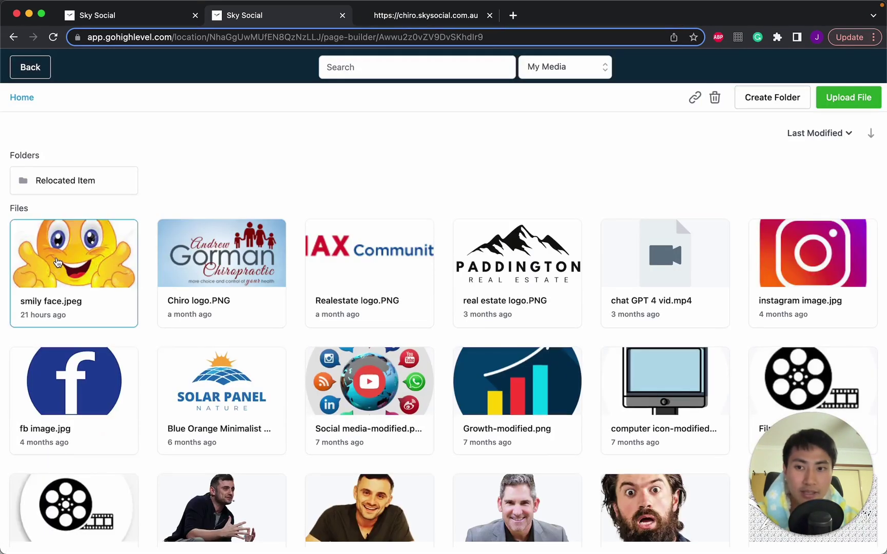
left_click(109, 248)
left_click(836, 70)
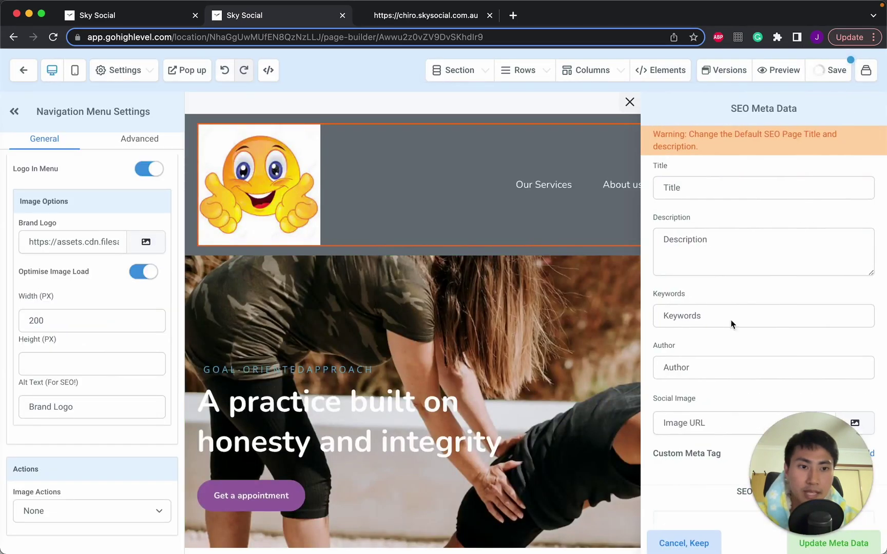
left_click(842, 77)
- Reload the live chiro site to confirm the smiley logo appears
left_click(458, 20)
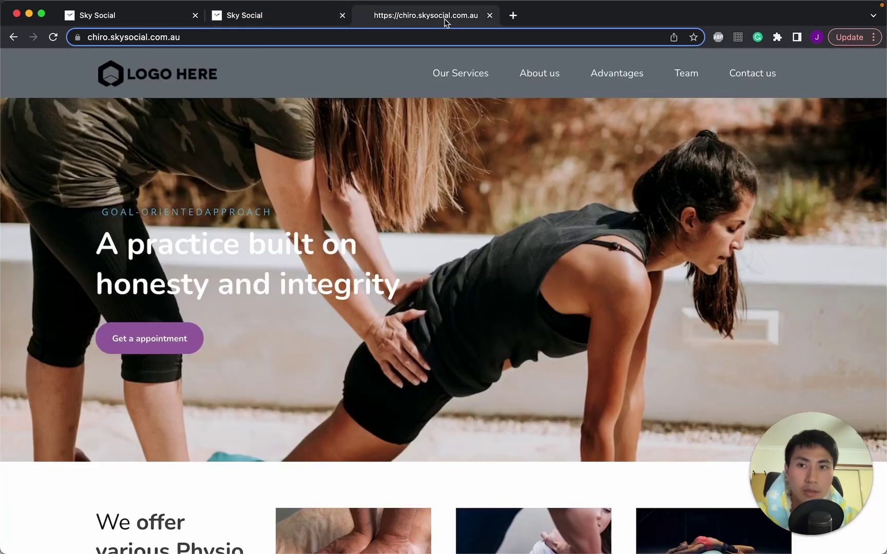
left_click(53, 37)
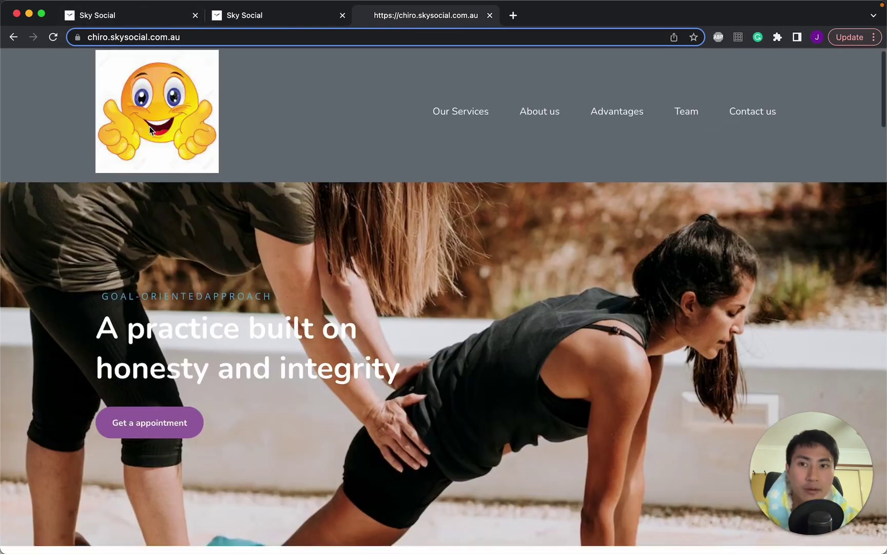
scroll(474, 232, "down", 10)
- Assign the Build Your 10k/month Agency in 24H FREE Course form to the empty Ask a Question form element
key("ctrl+shift+Tab")
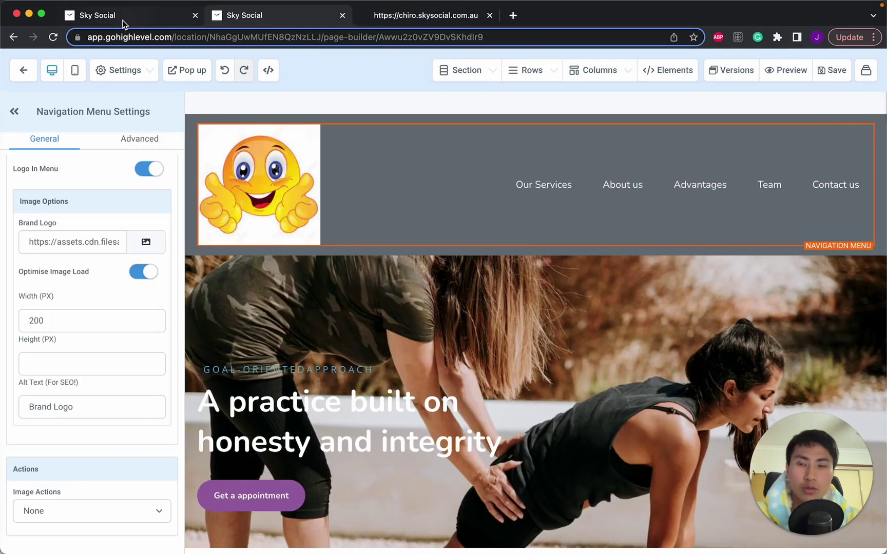
scroll(517, 367, "down", 15)
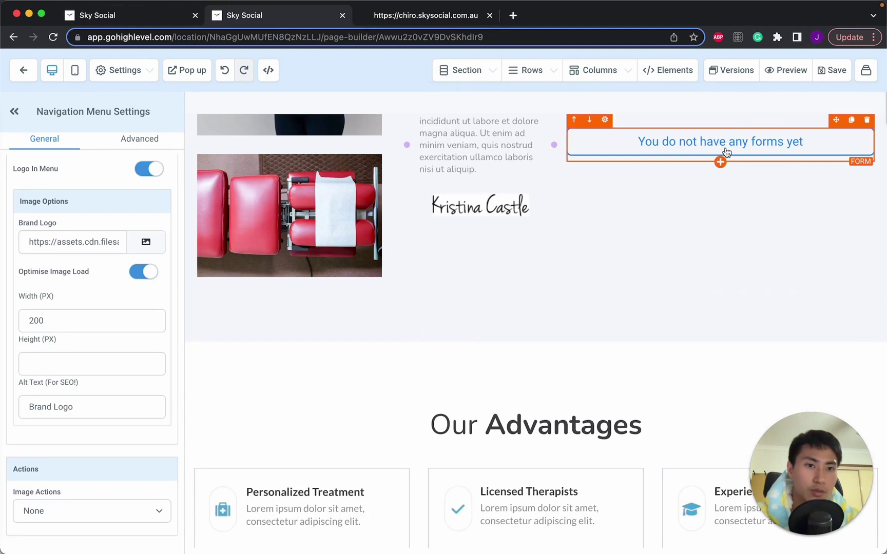
left_click(729, 145)
scroll(668, 294, "up", 1)
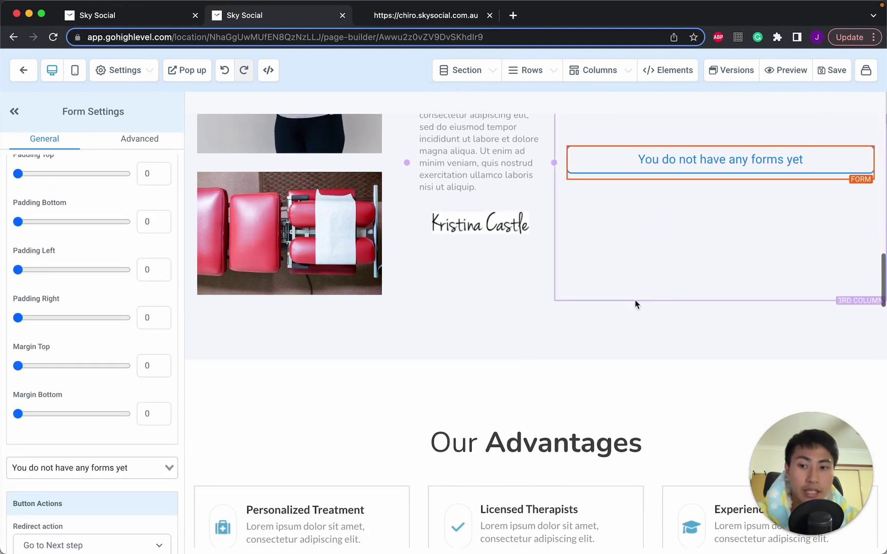
scroll(129, 398, "down", 2)
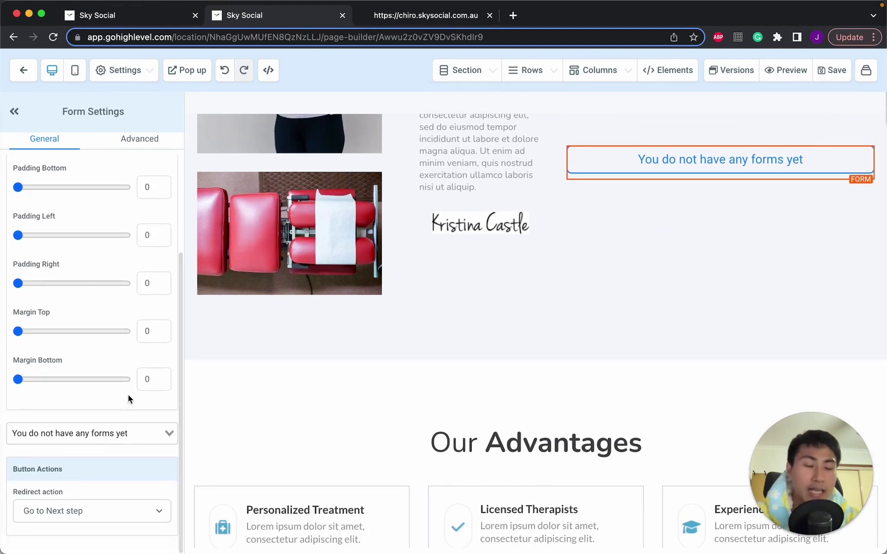
scroll(129, 397, "up", 4)
left_click(102, 180)
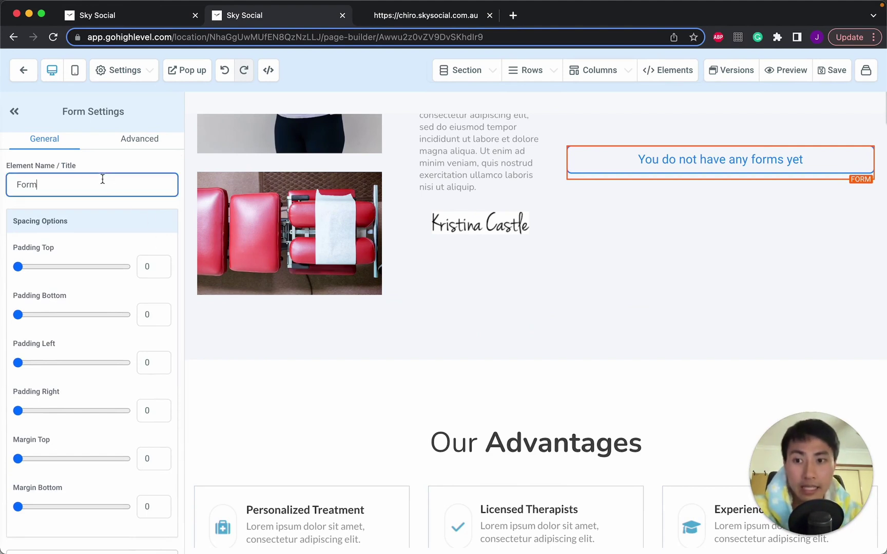
scroll(97, 316, "down", 5)
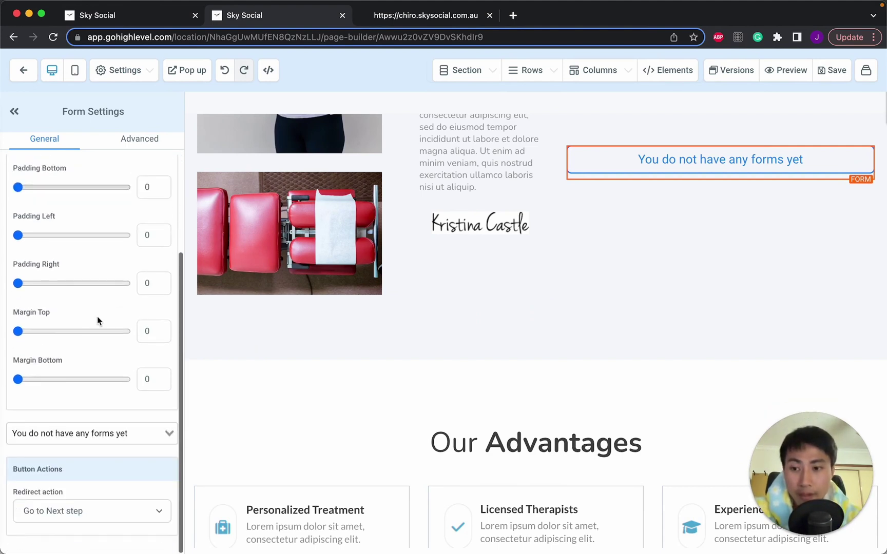
left_click(109, 440)
scroll(111, 486, "down", 1)
scroll(112, 485, "down", 2)
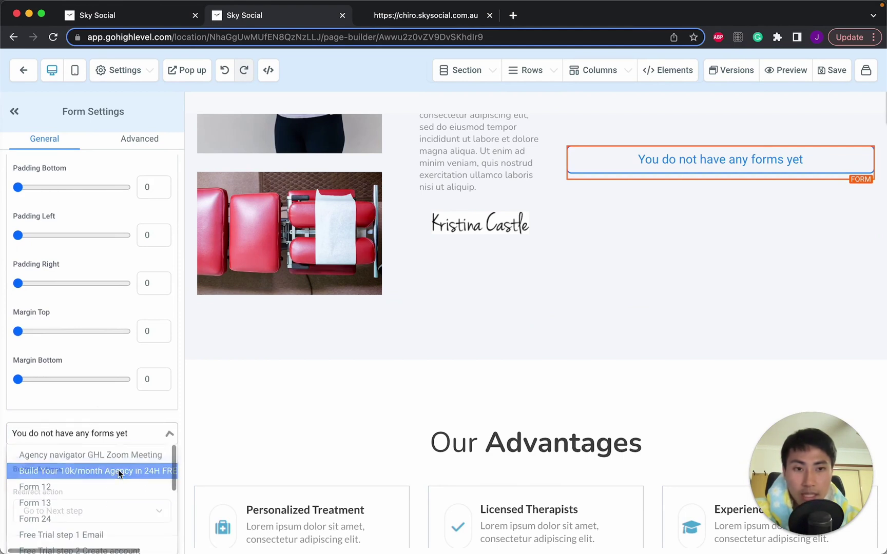
left_click(118, 471)
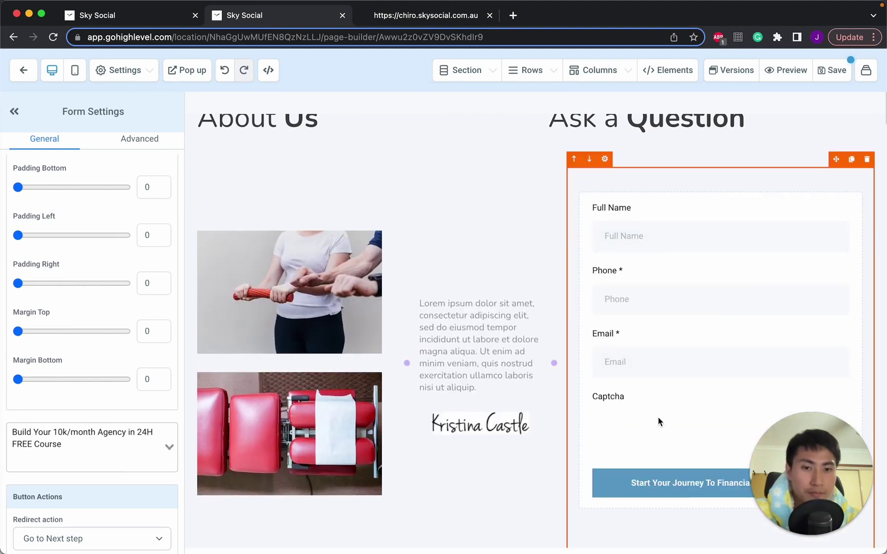
- Go from Settings to Automation and open the Bookings folder's appointment confirmation, reminder and no-show workflows
left_click(137, 22)
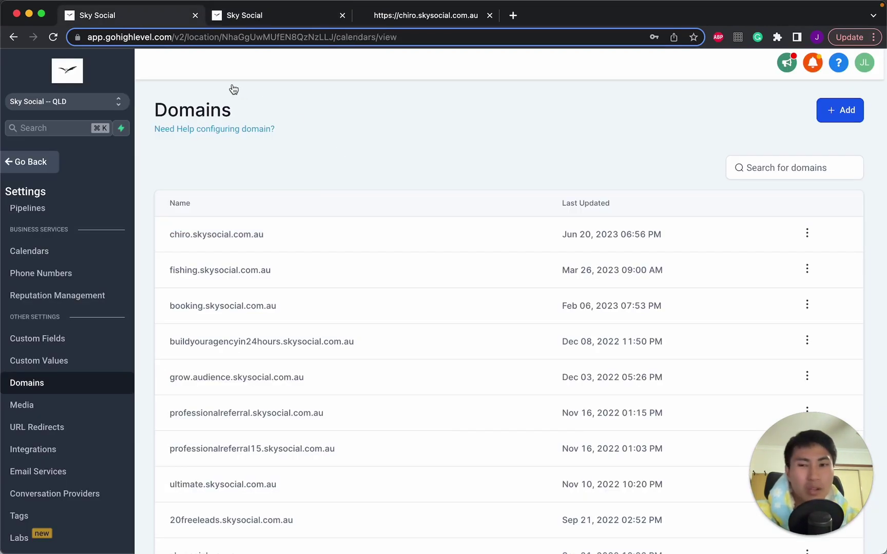
left_click(36, 164)
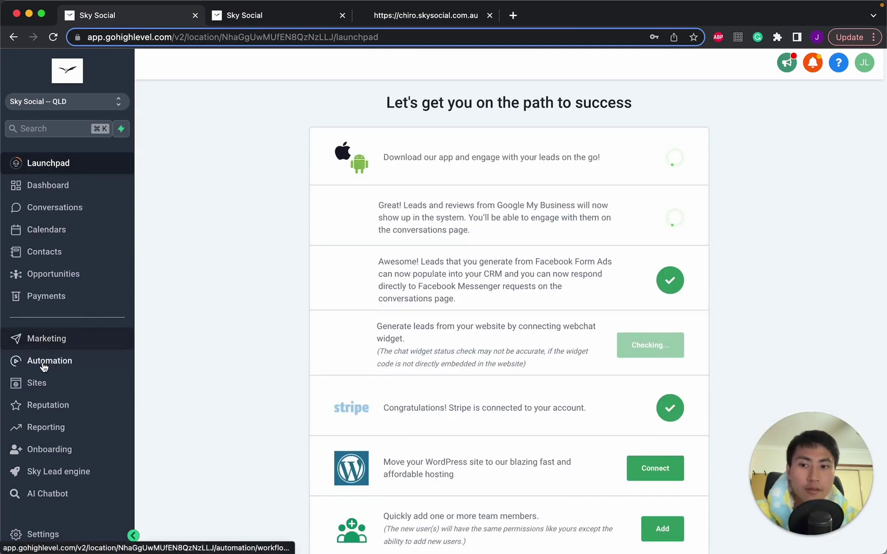
left_click(44, 365)
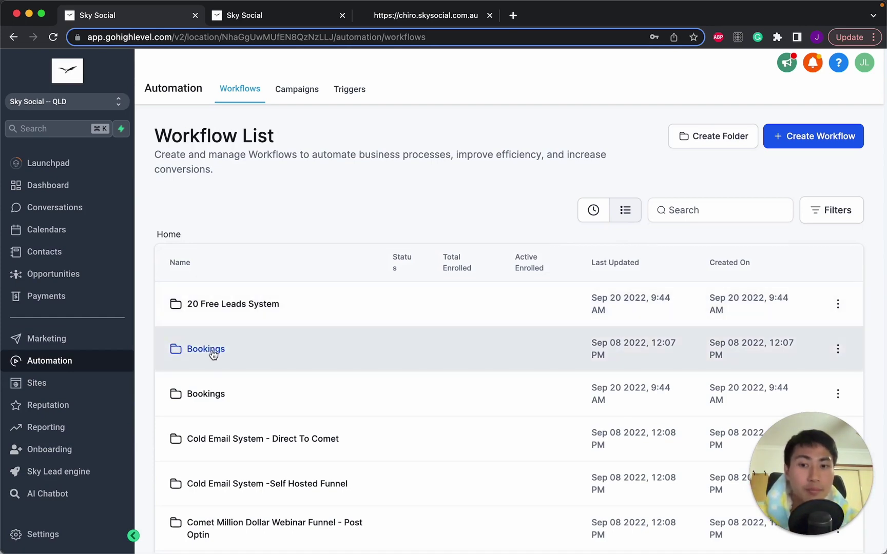
left_click(211, 349)
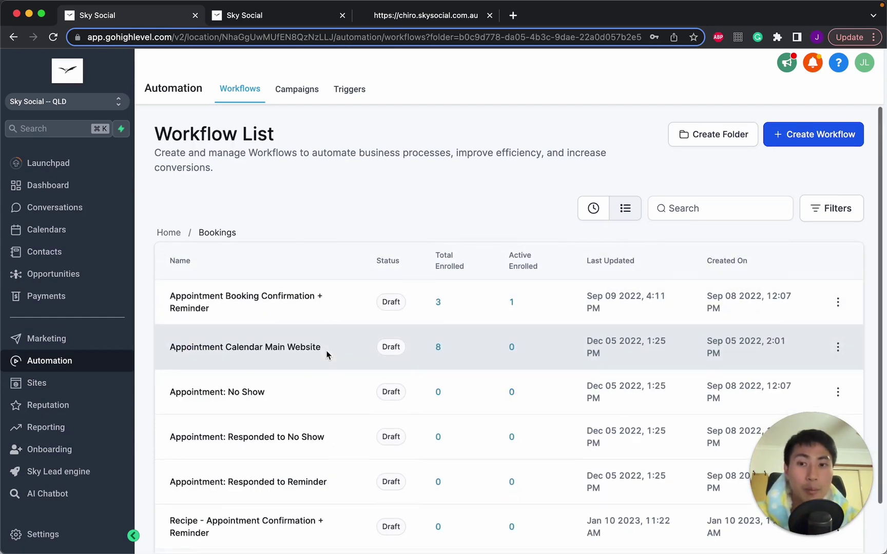
scroll(326, 353, "down", 2)
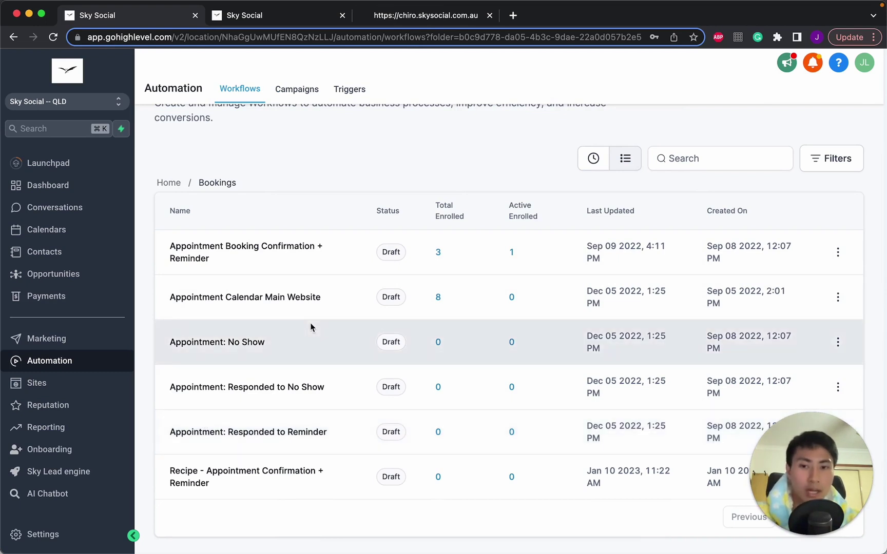
scroll(311, 327, "up", 2)
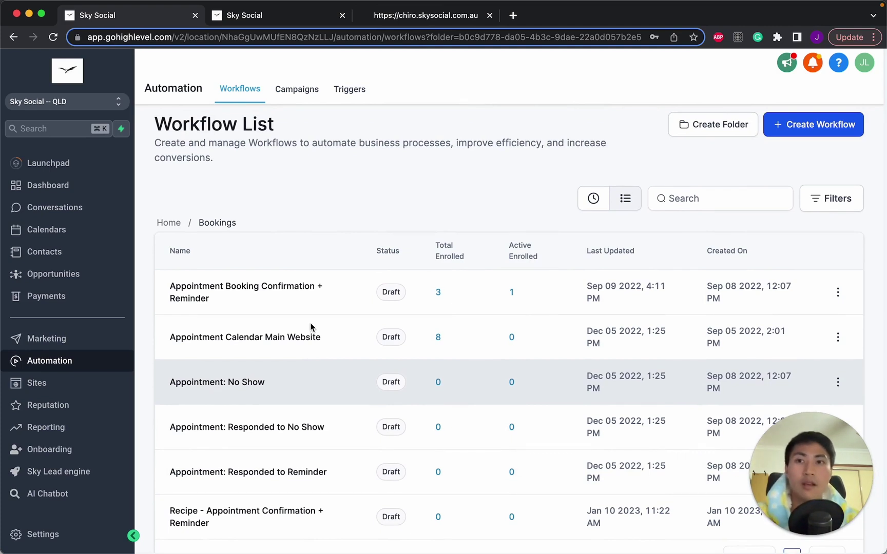
scroll(310, 327, "up", 1)
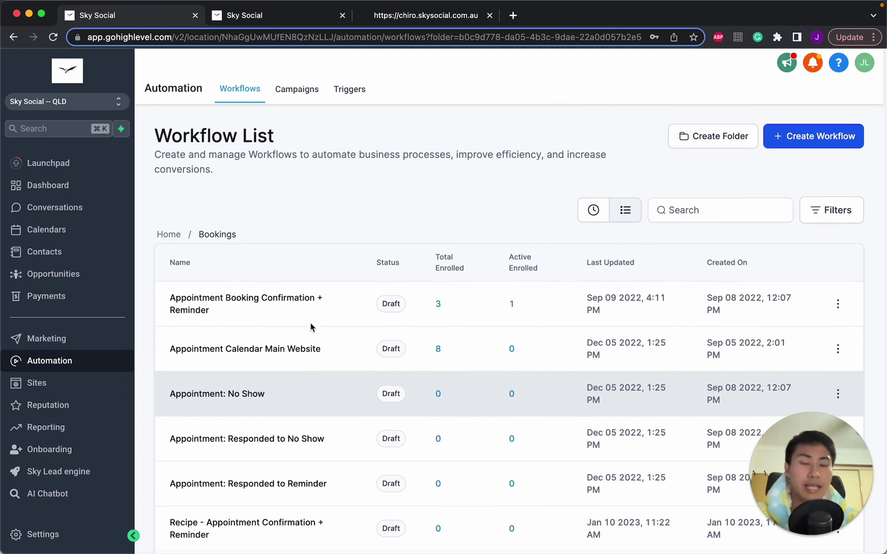